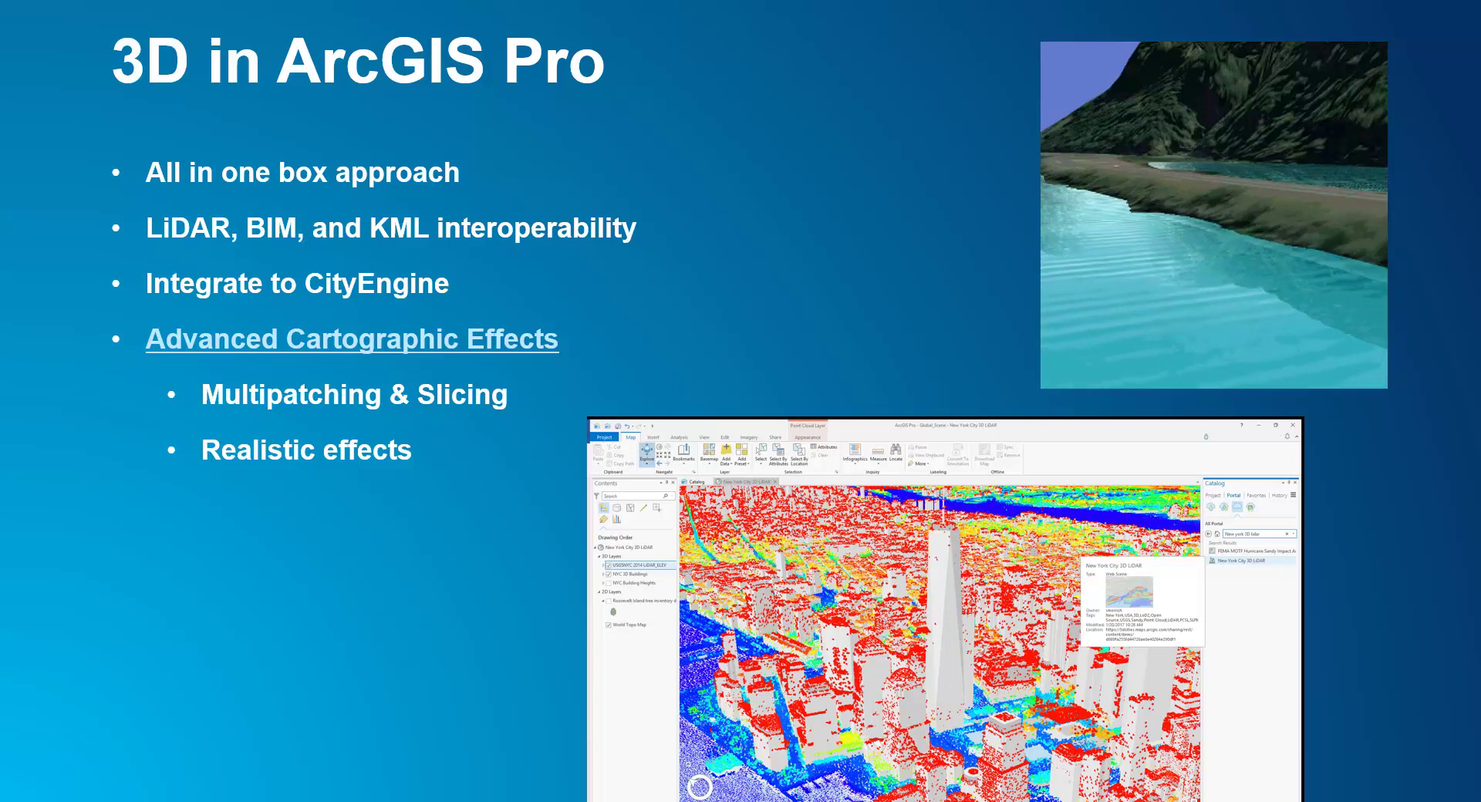
Switch from the PowerPoint slideshow to the What's new in ArcGIS Pro 2.4 page in Chrome
key(alt+Tab)
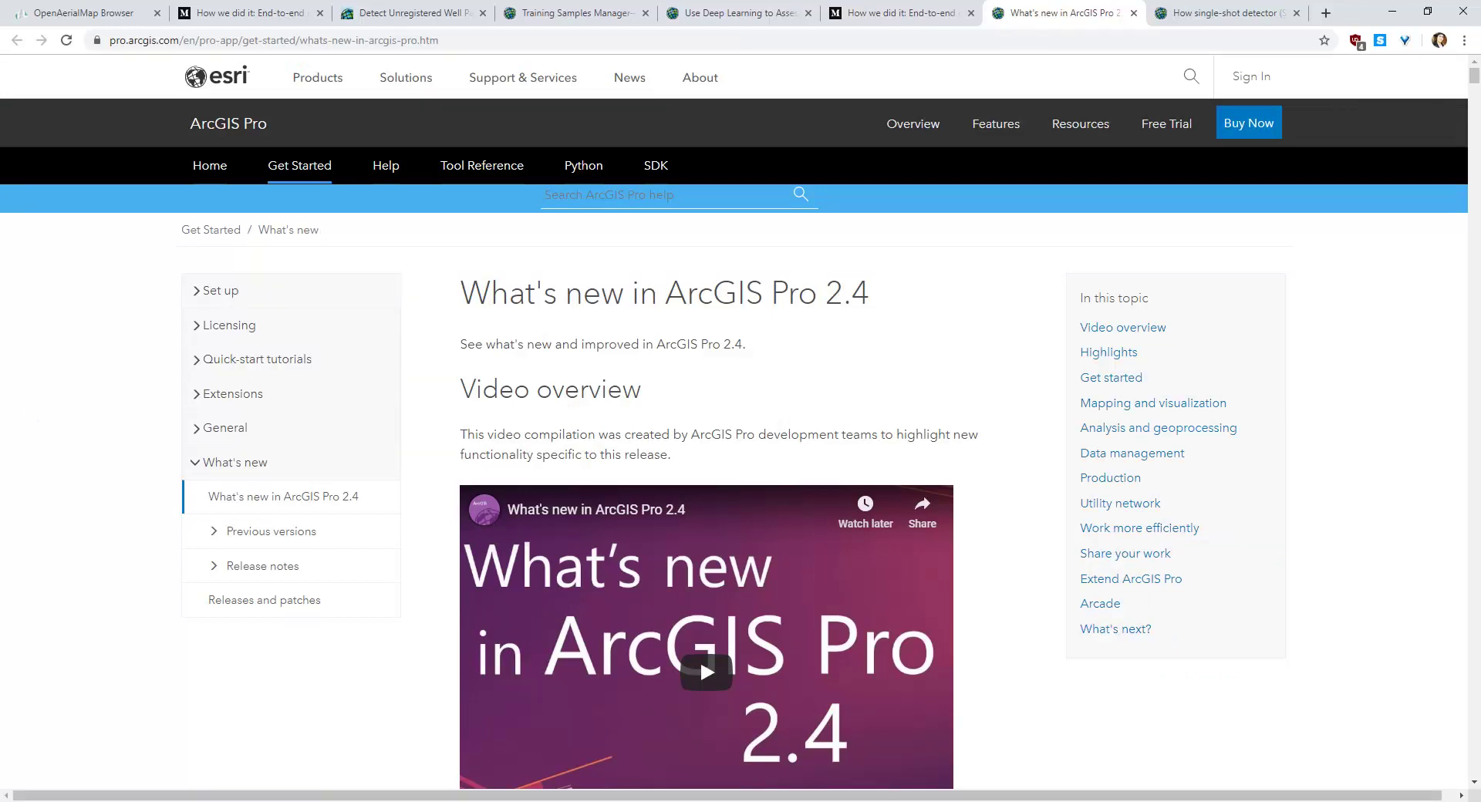
Search the What's new page for 'realistic' and read through the Realistic visualization section
key(ctrl+f)
text(u)
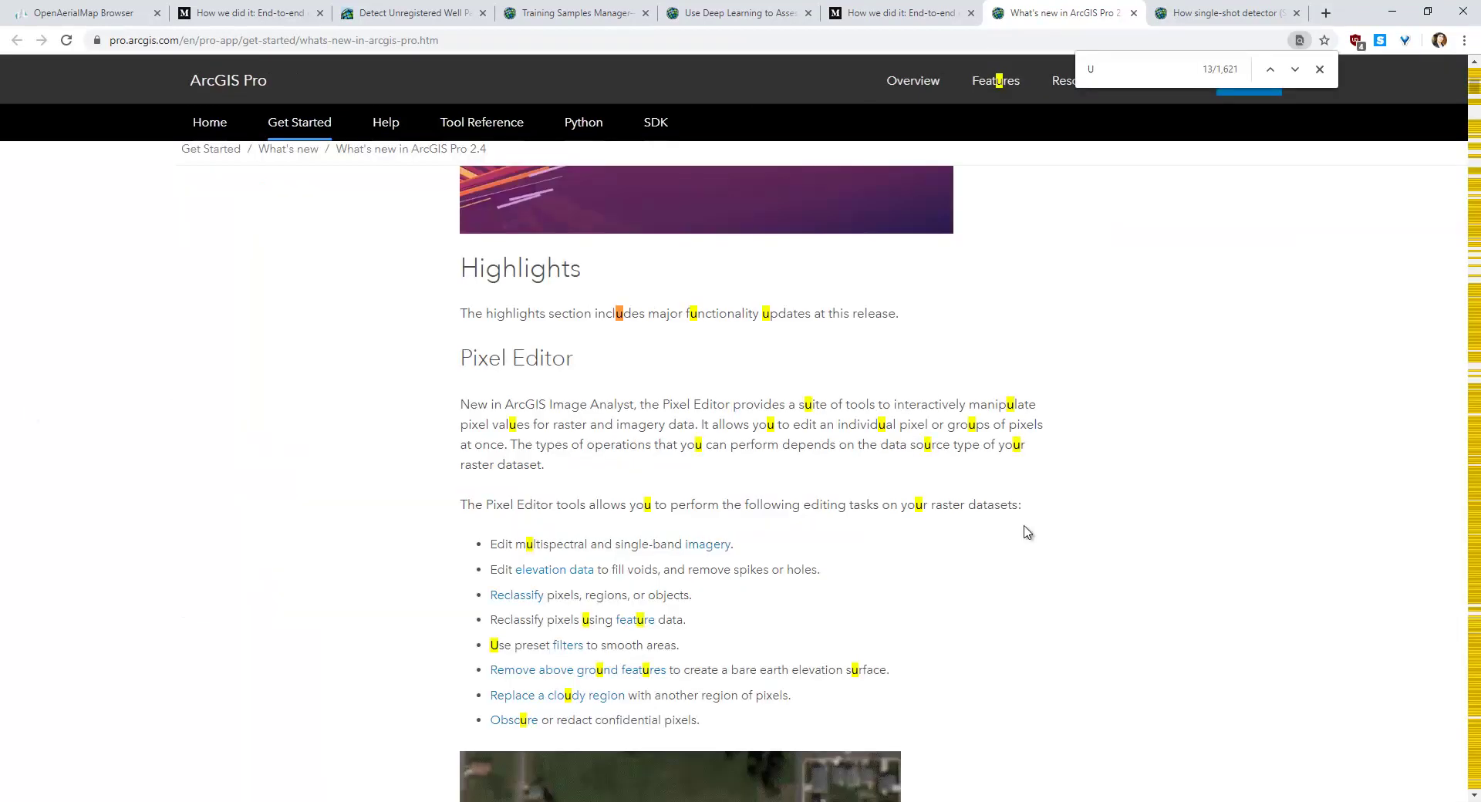
key(BackSpace)
text(realistic)
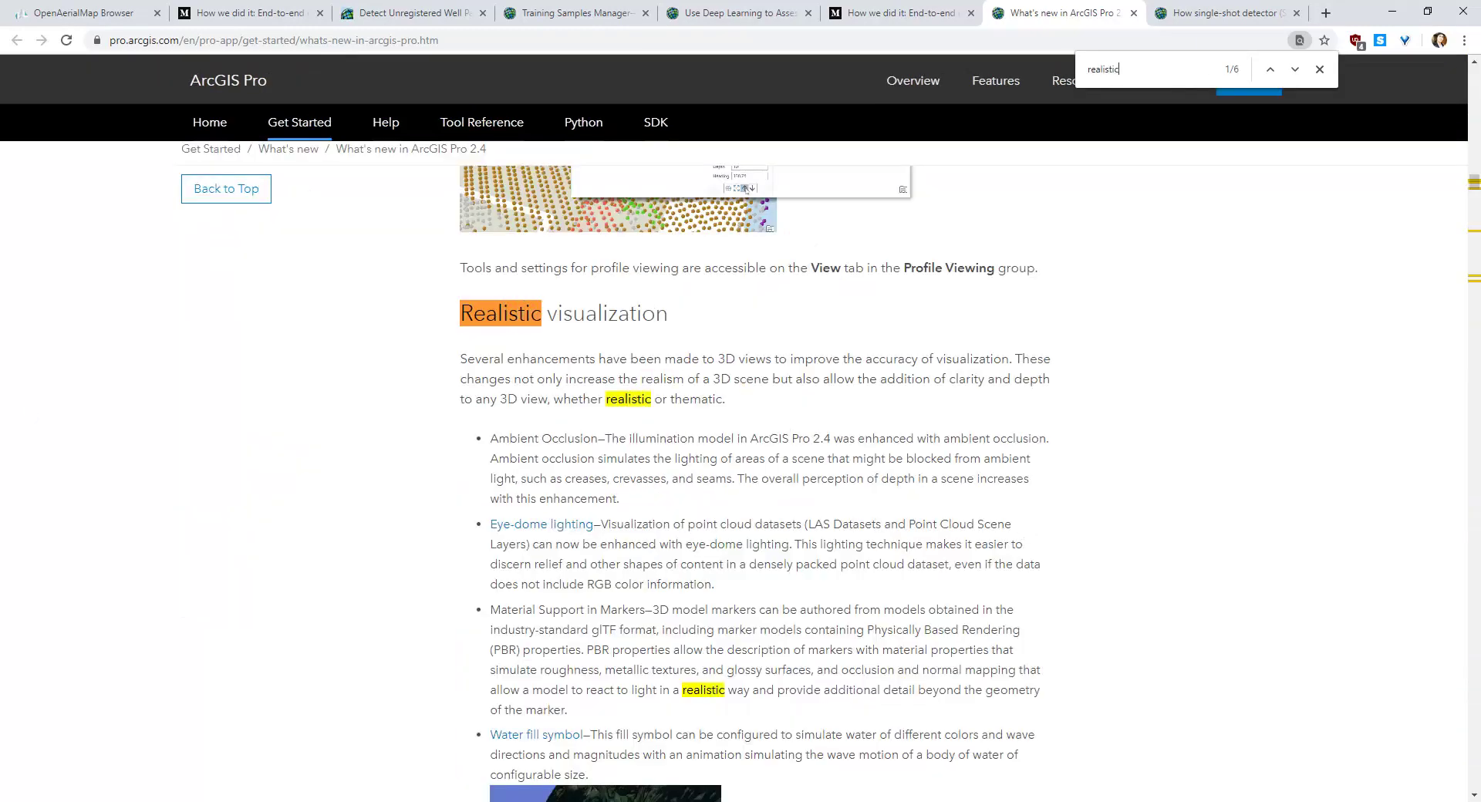
scroll(320, 644, down, 2)
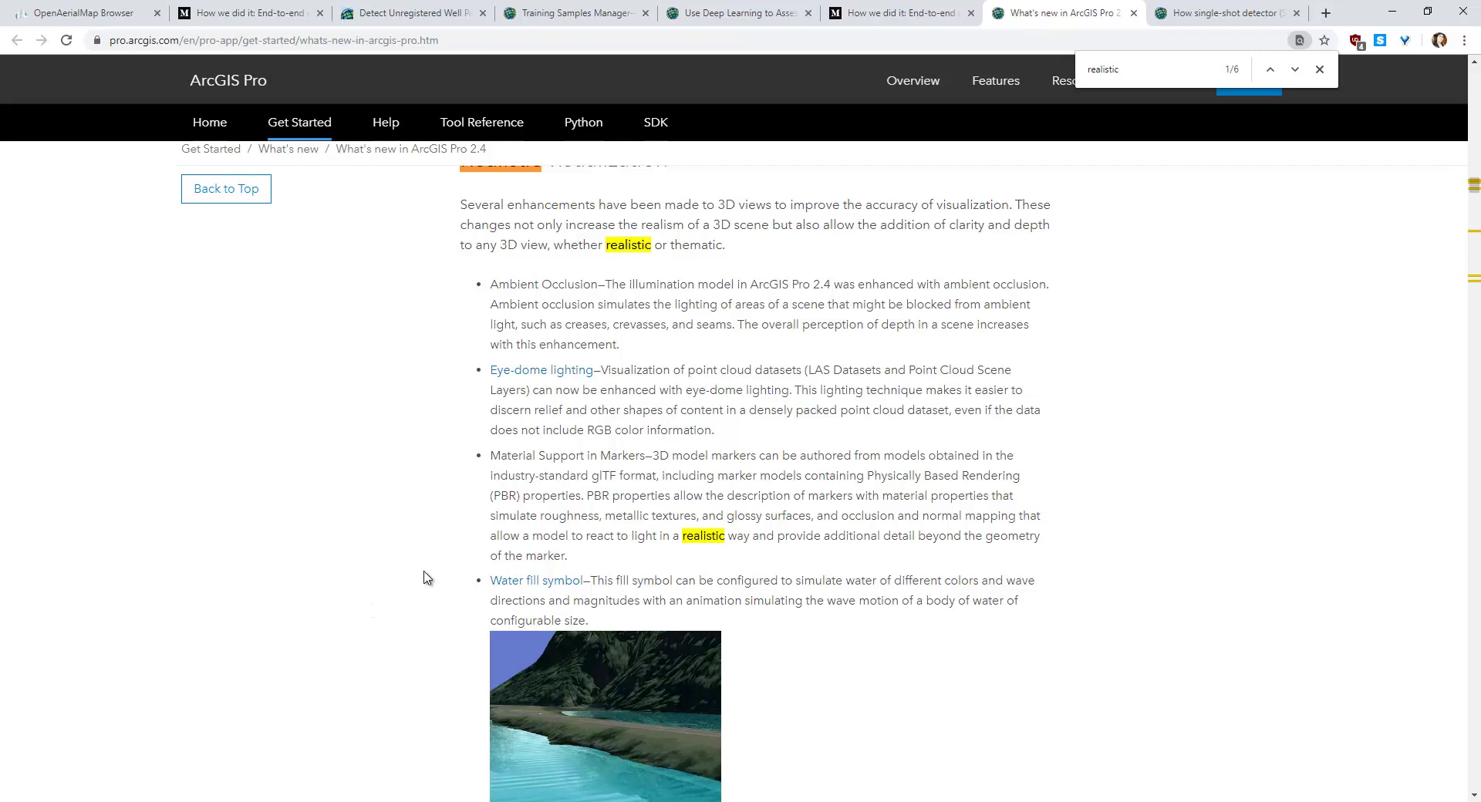
scroll(440, 532, down, 1)
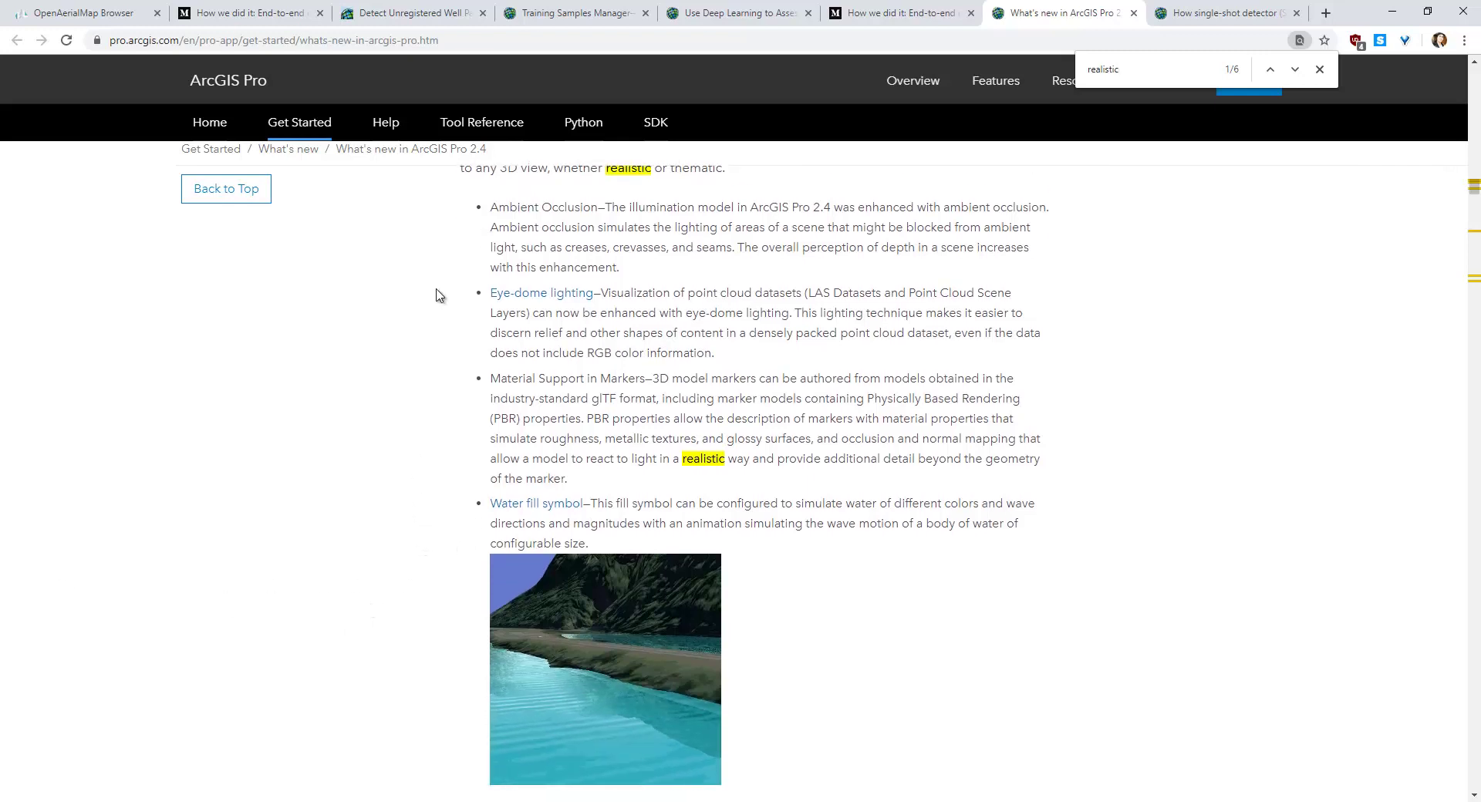
scroll(441, 278, up, 1)
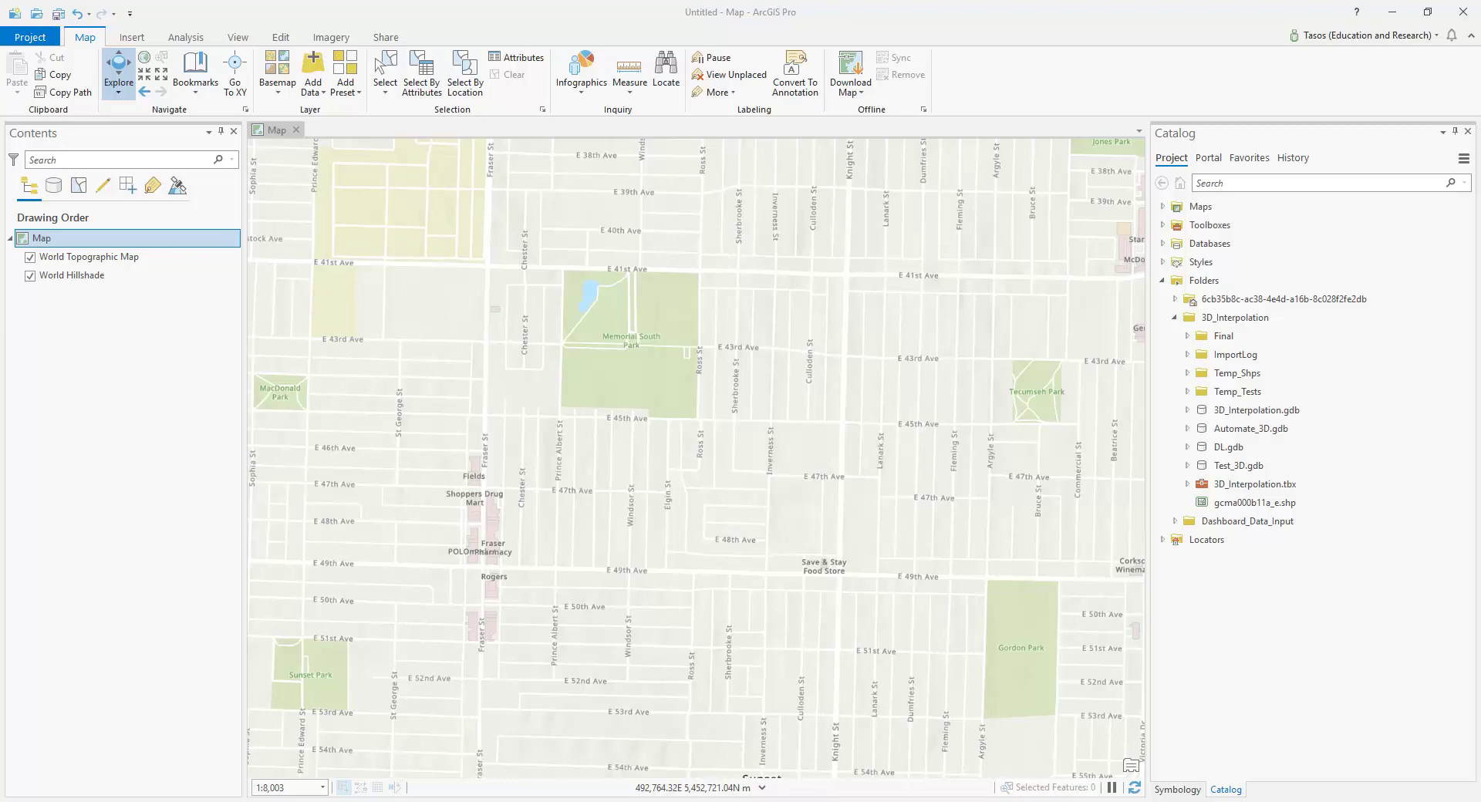
key(alt+Tab)
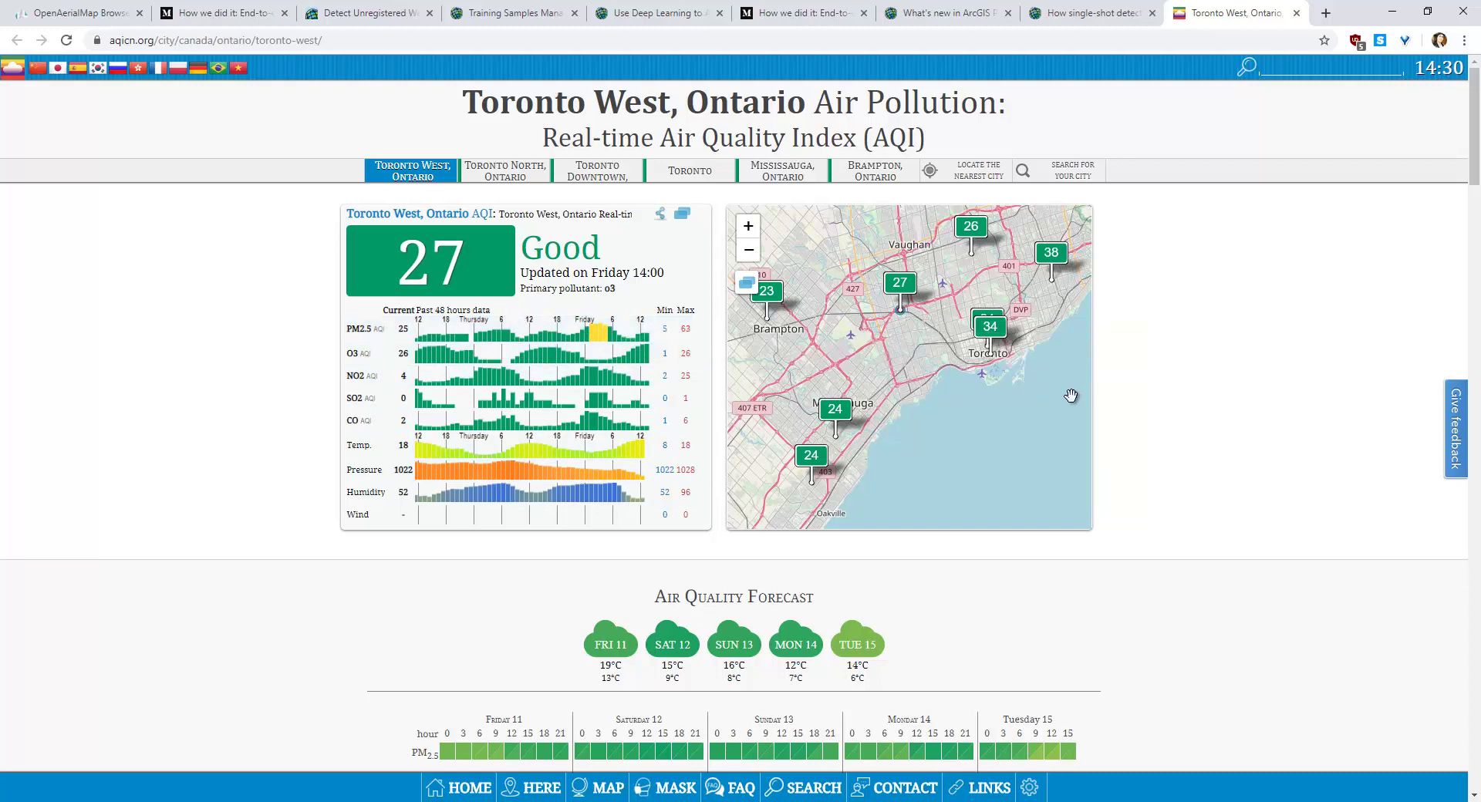
click(1393, 12)
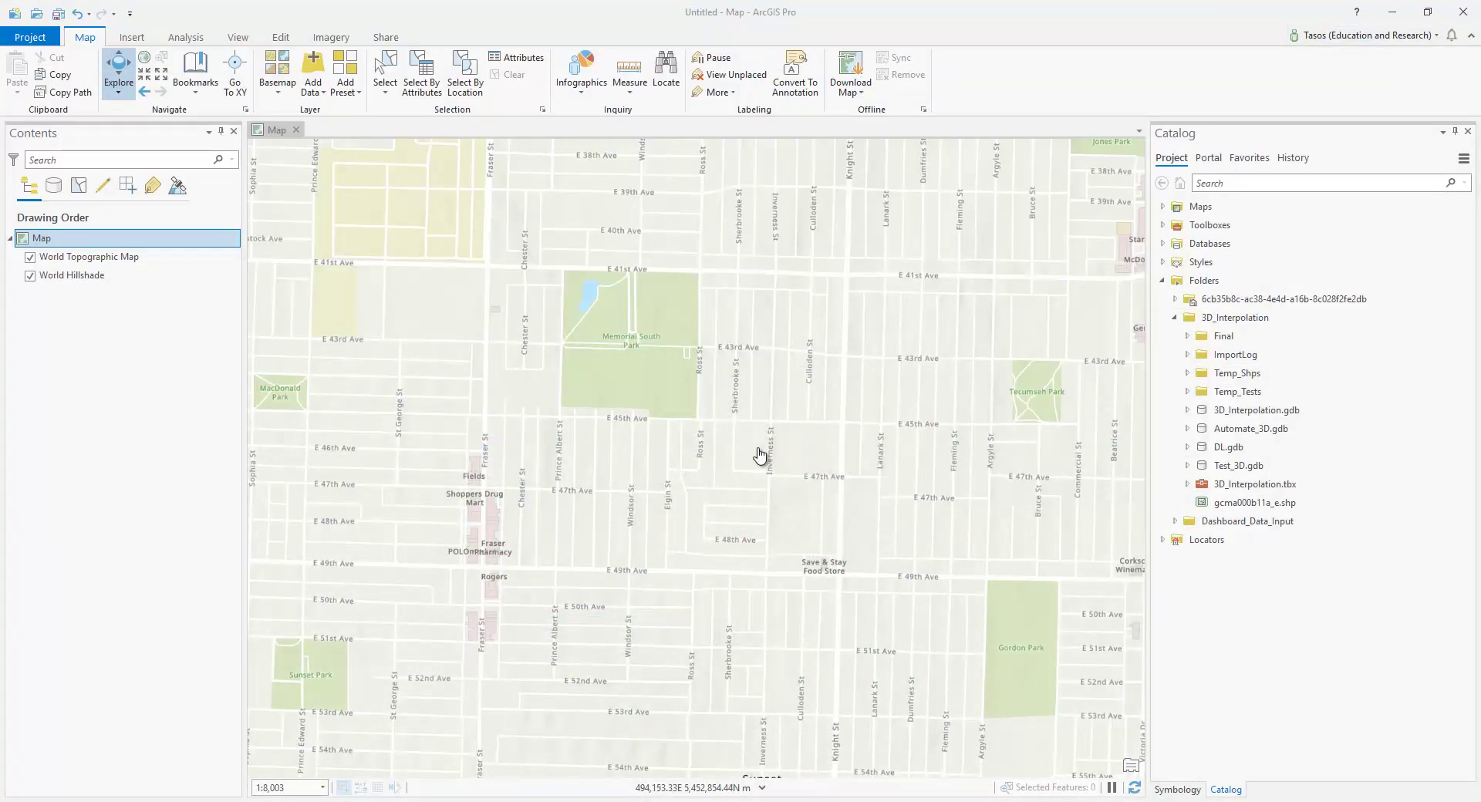
Convert the street map to a local scene, Map_3D2
click(275, 139)
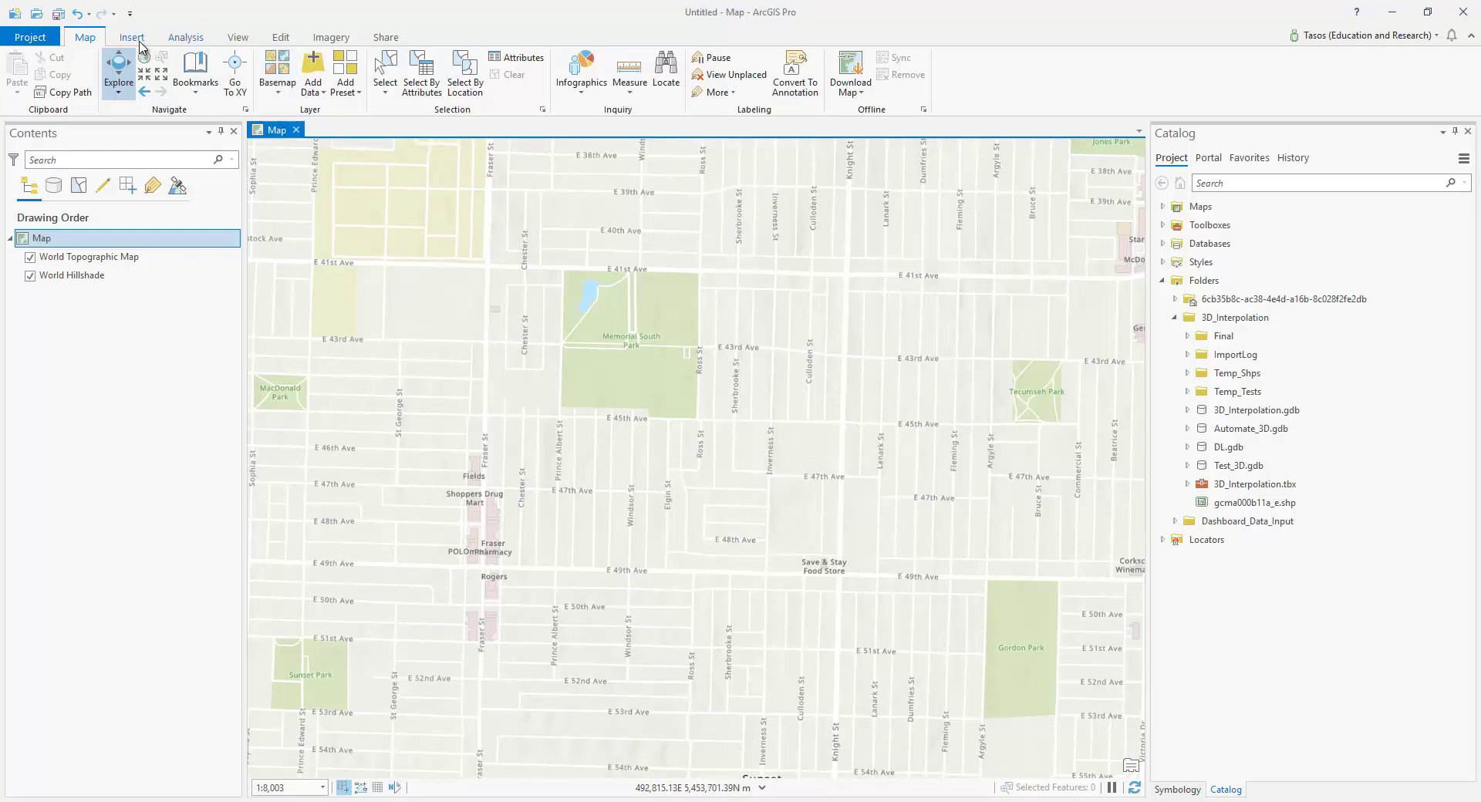
click(238, 38)
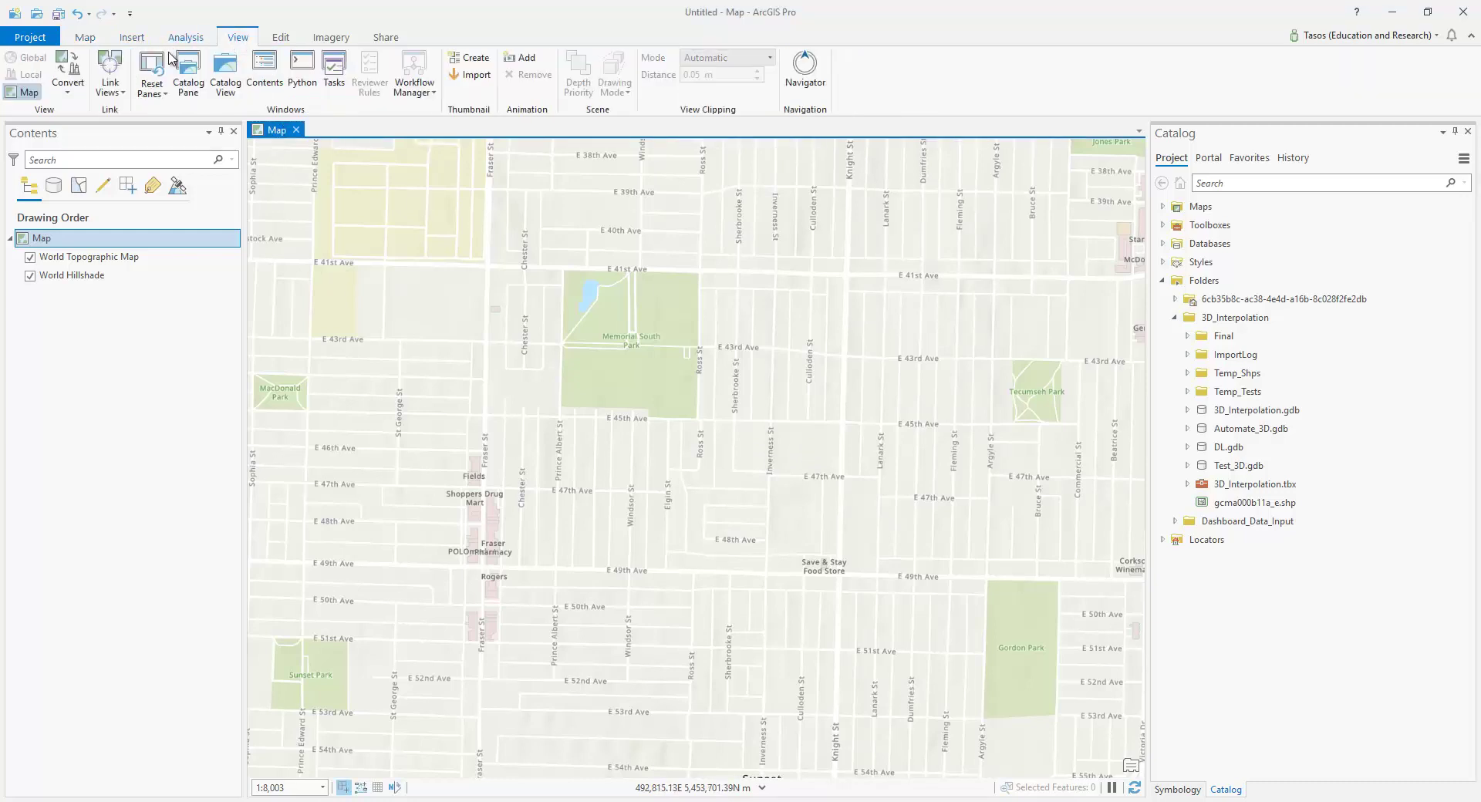
click(71, 95)
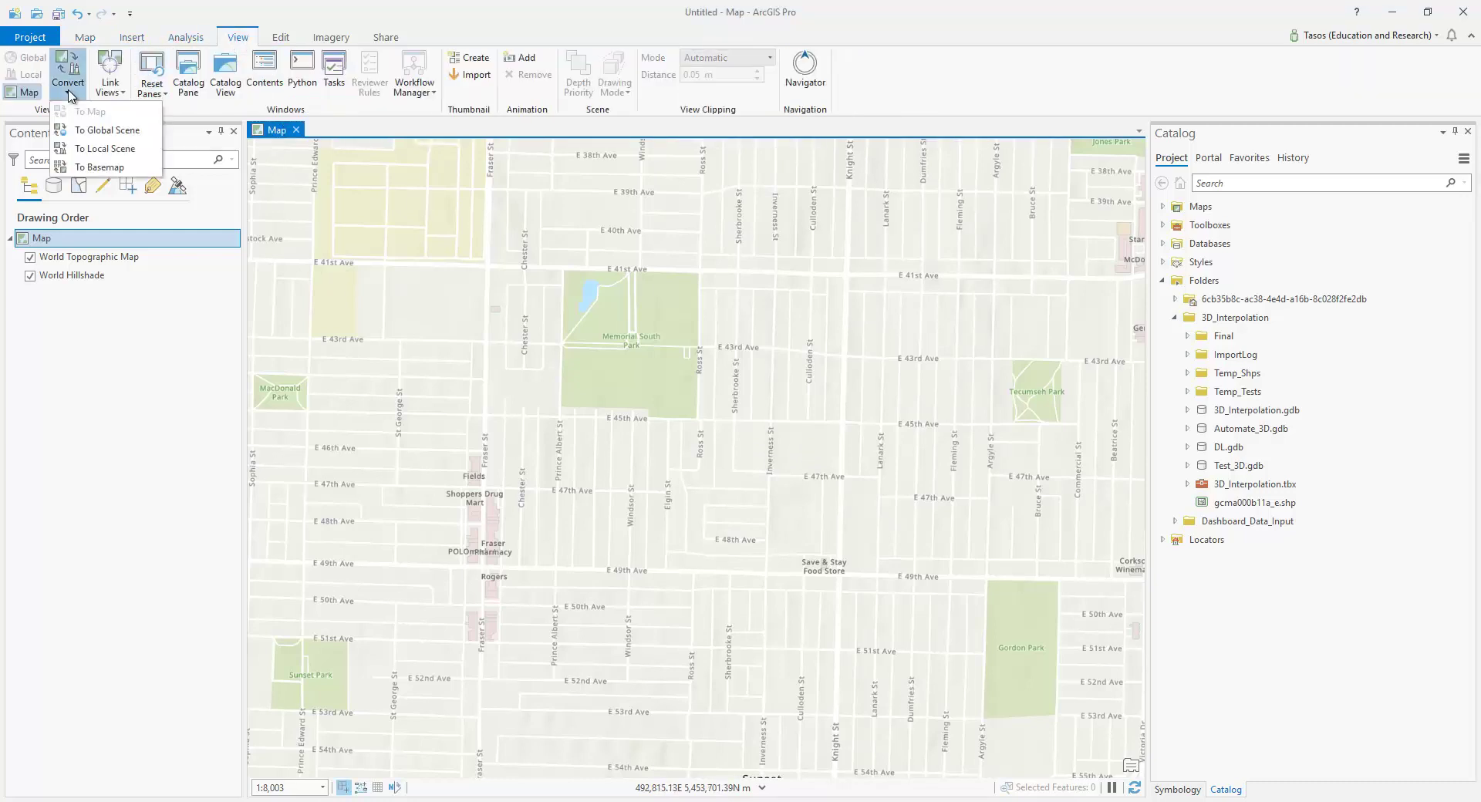
click(98, 150)
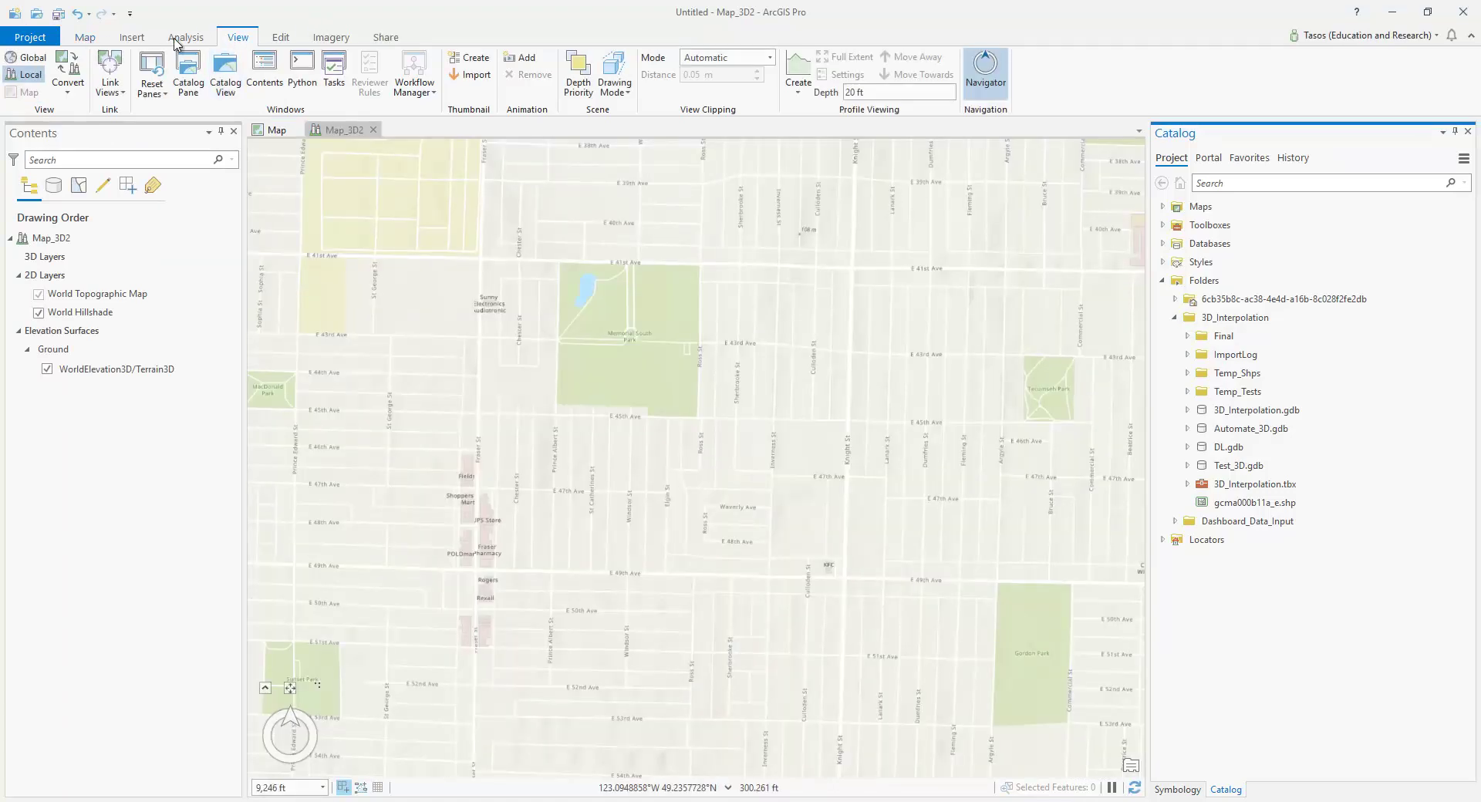
Add a Thematic Shapes layer preset to the scene
click(88, 39)
click(363, 89)
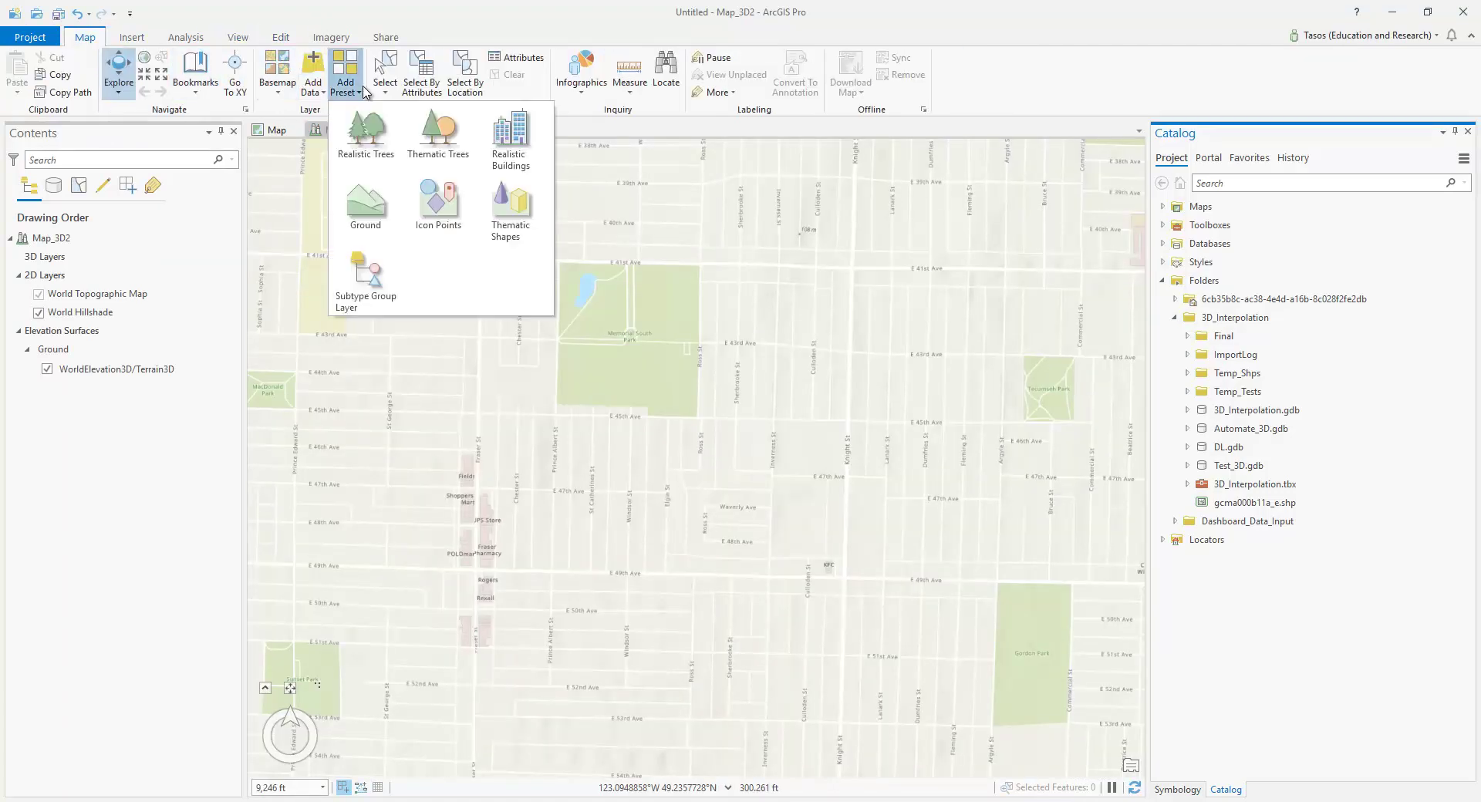
click(509, 204)
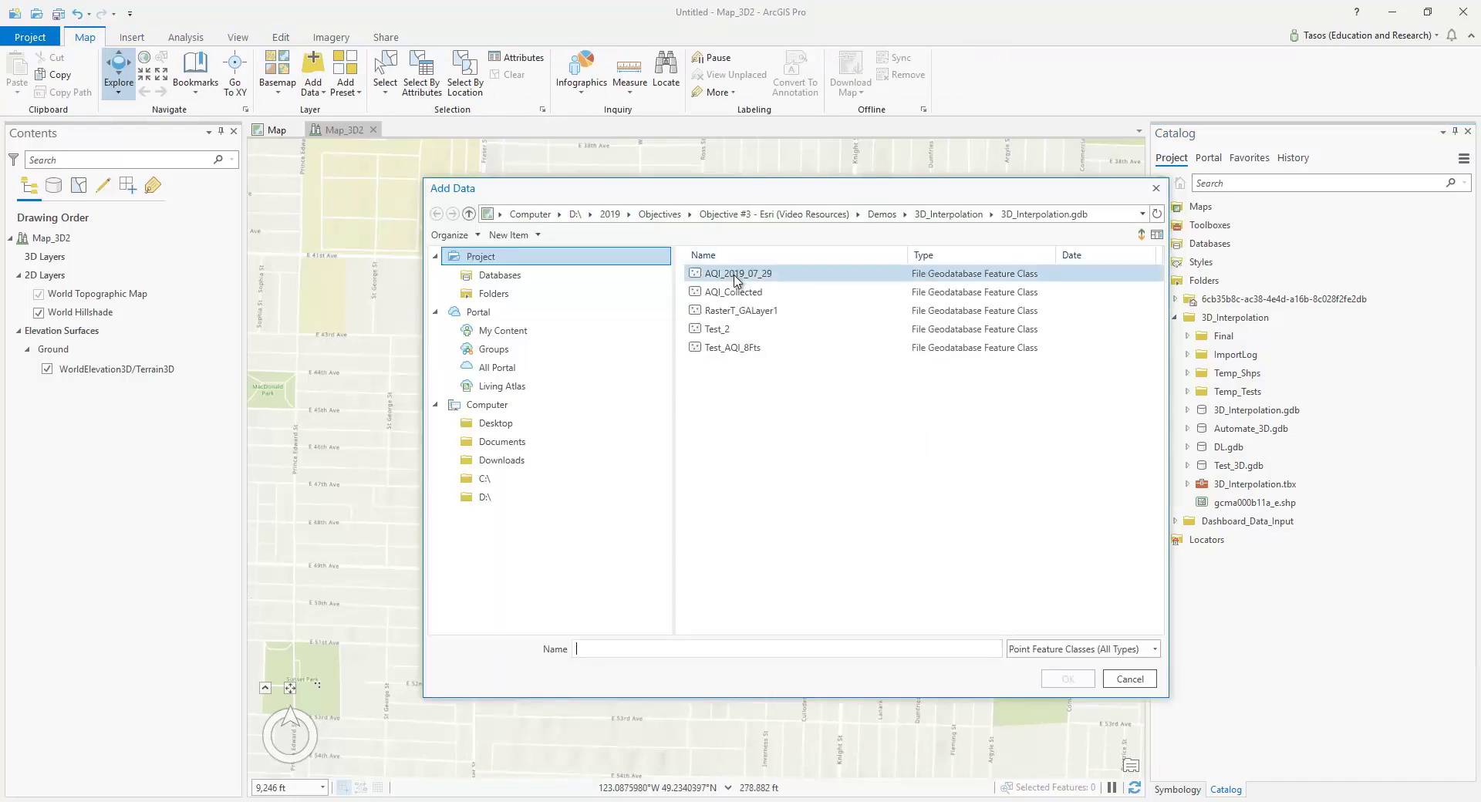
Pick AQI_2019_07_29 from 3D_Interpolation.gdb as the data for the thematic shapes layer
click(734, 274)
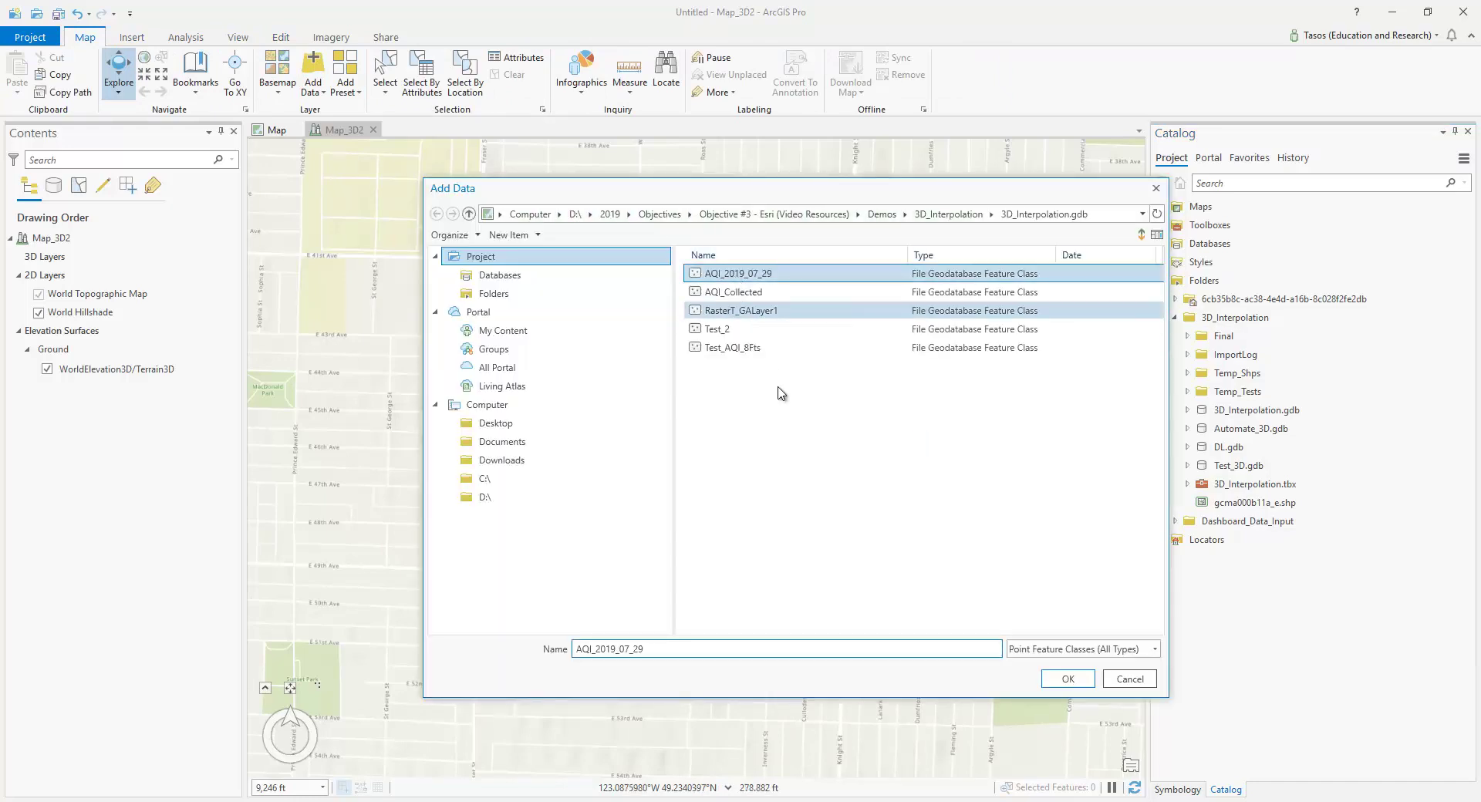
click(1068, 678)
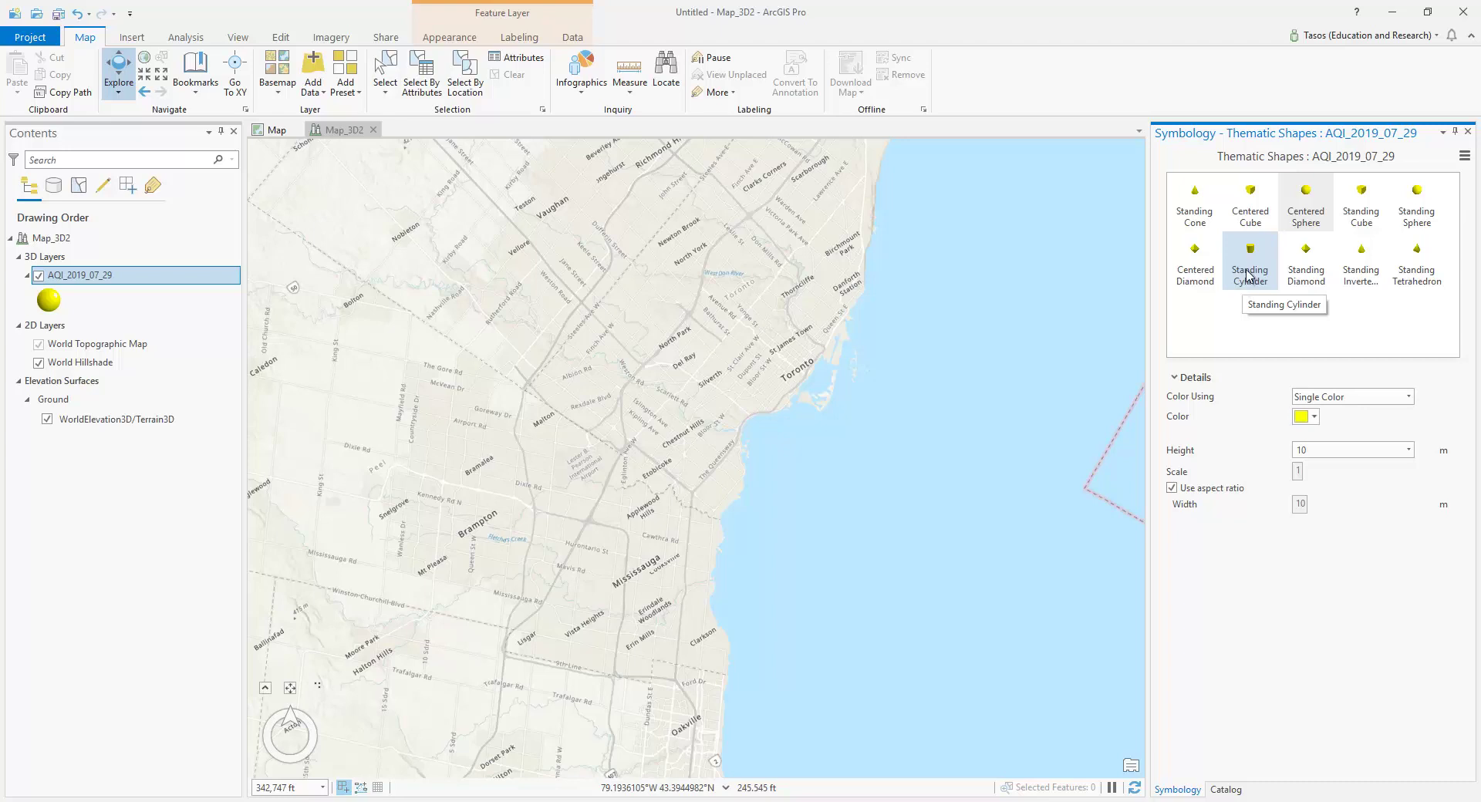
Draw AQI_2019_07_29 as Standing Cylinders, green-to-red by AQI, with AQI-based height at scale 60
click(1250, 276)
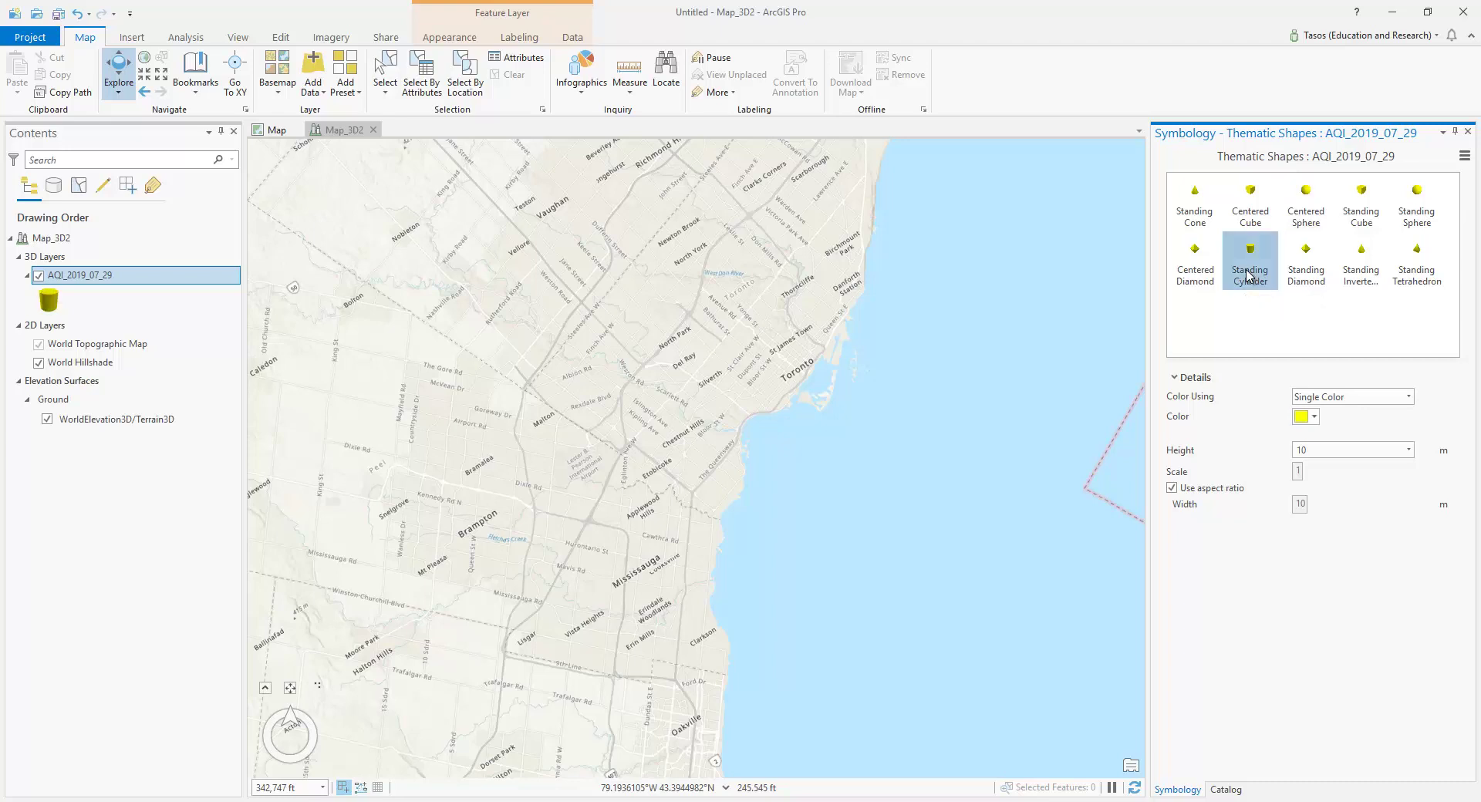
click(1409, 397)
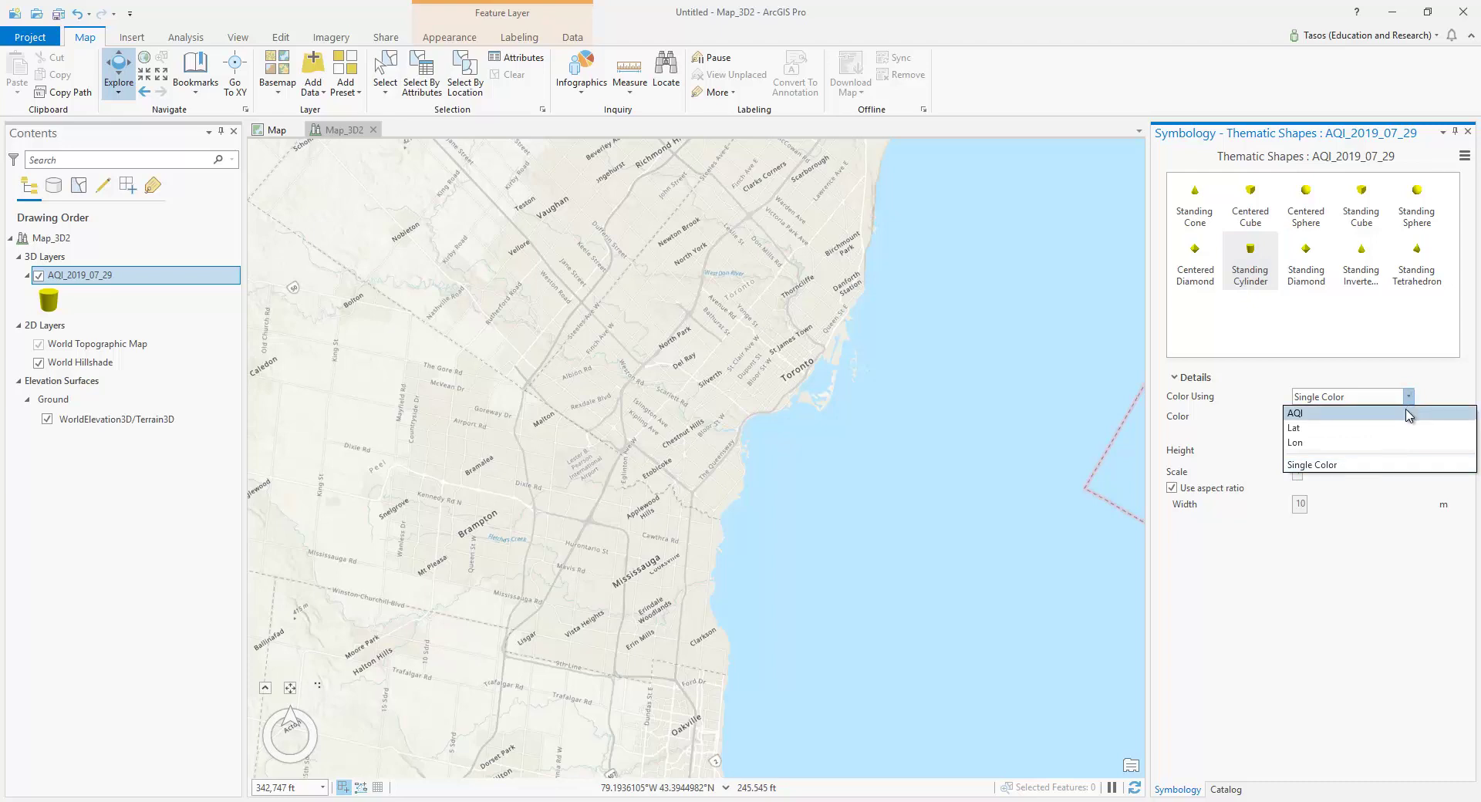
click(1408, 414)
click(1408, 421)
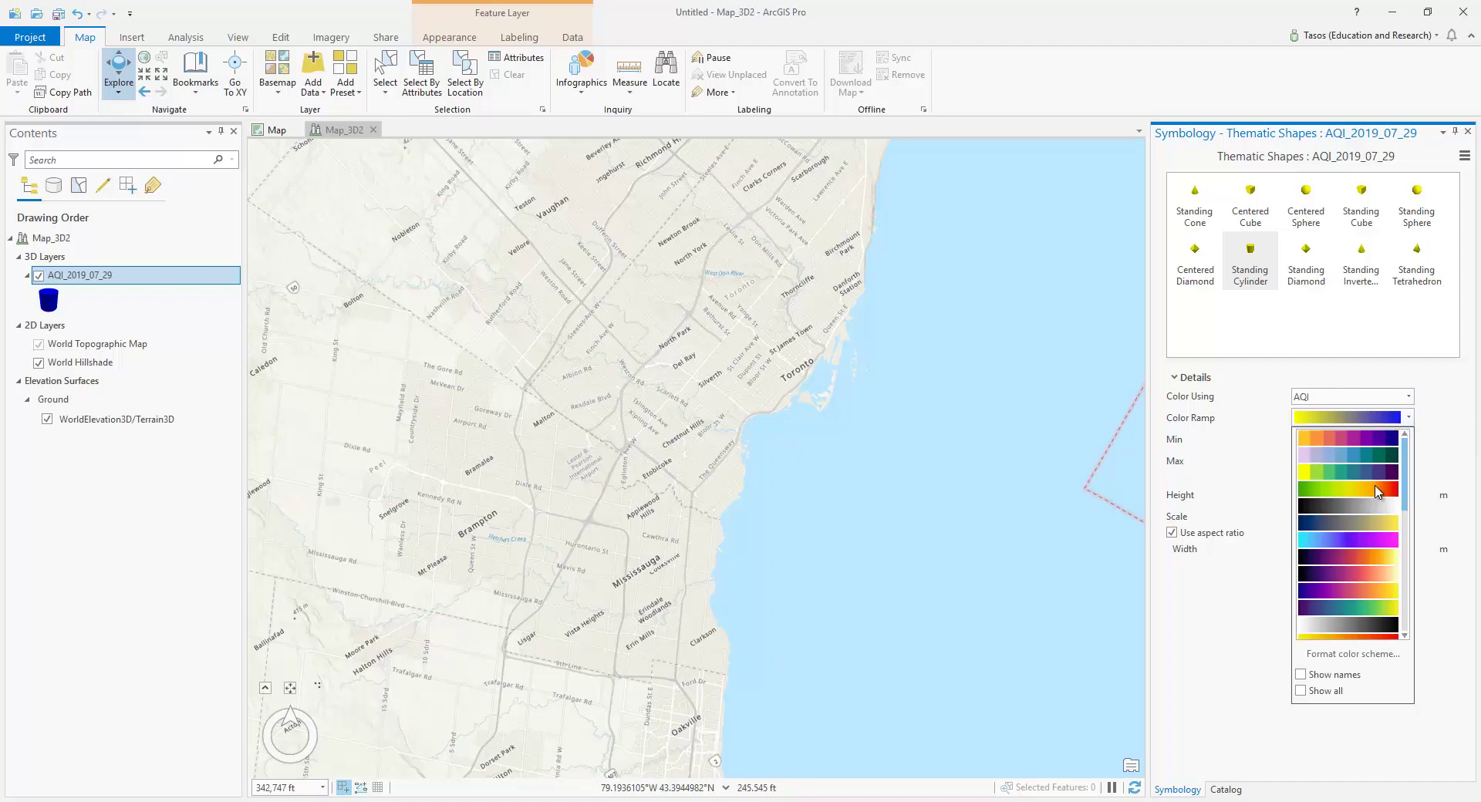
click(1375, 491)
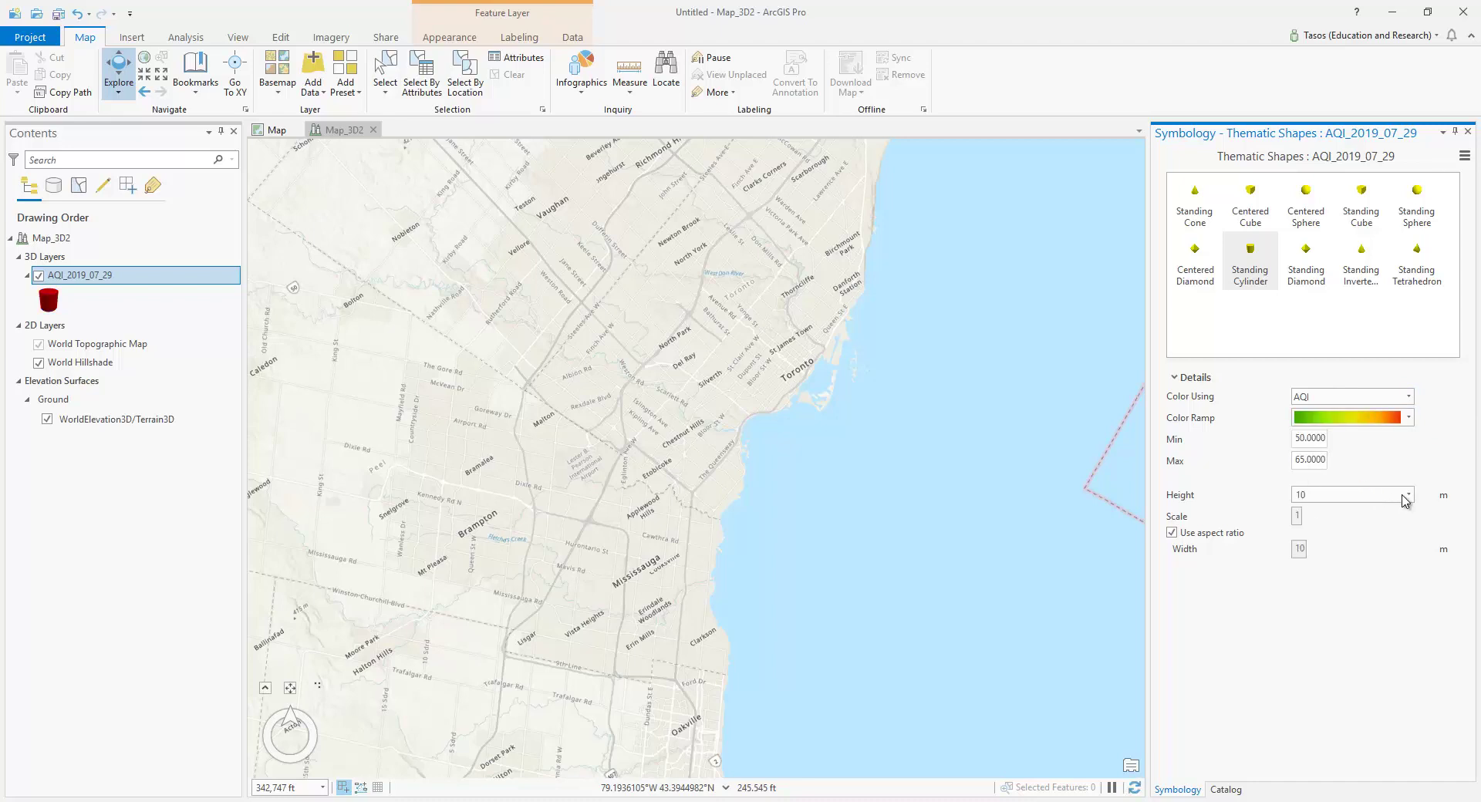
click(1408, 498)
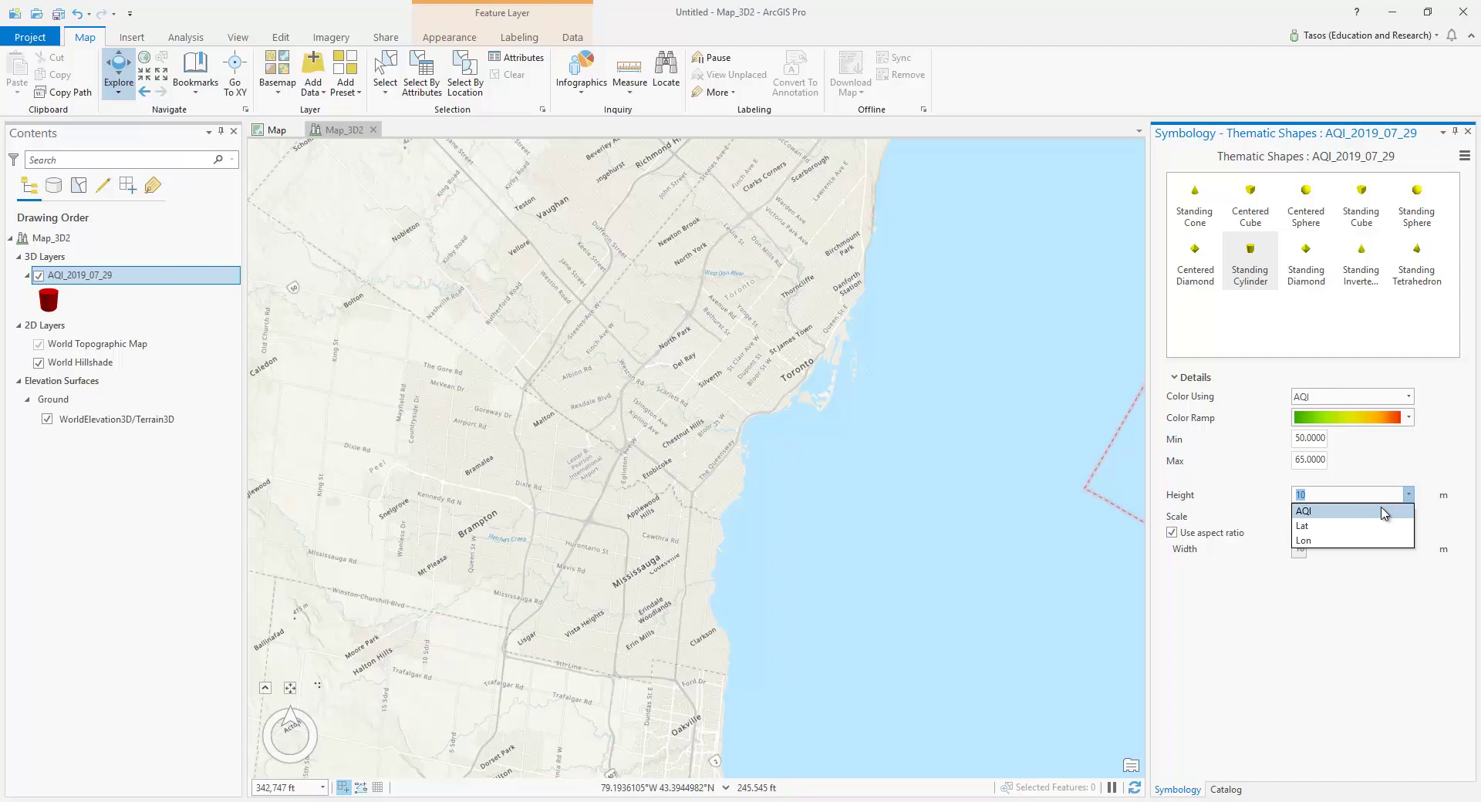
click(1383, 511)
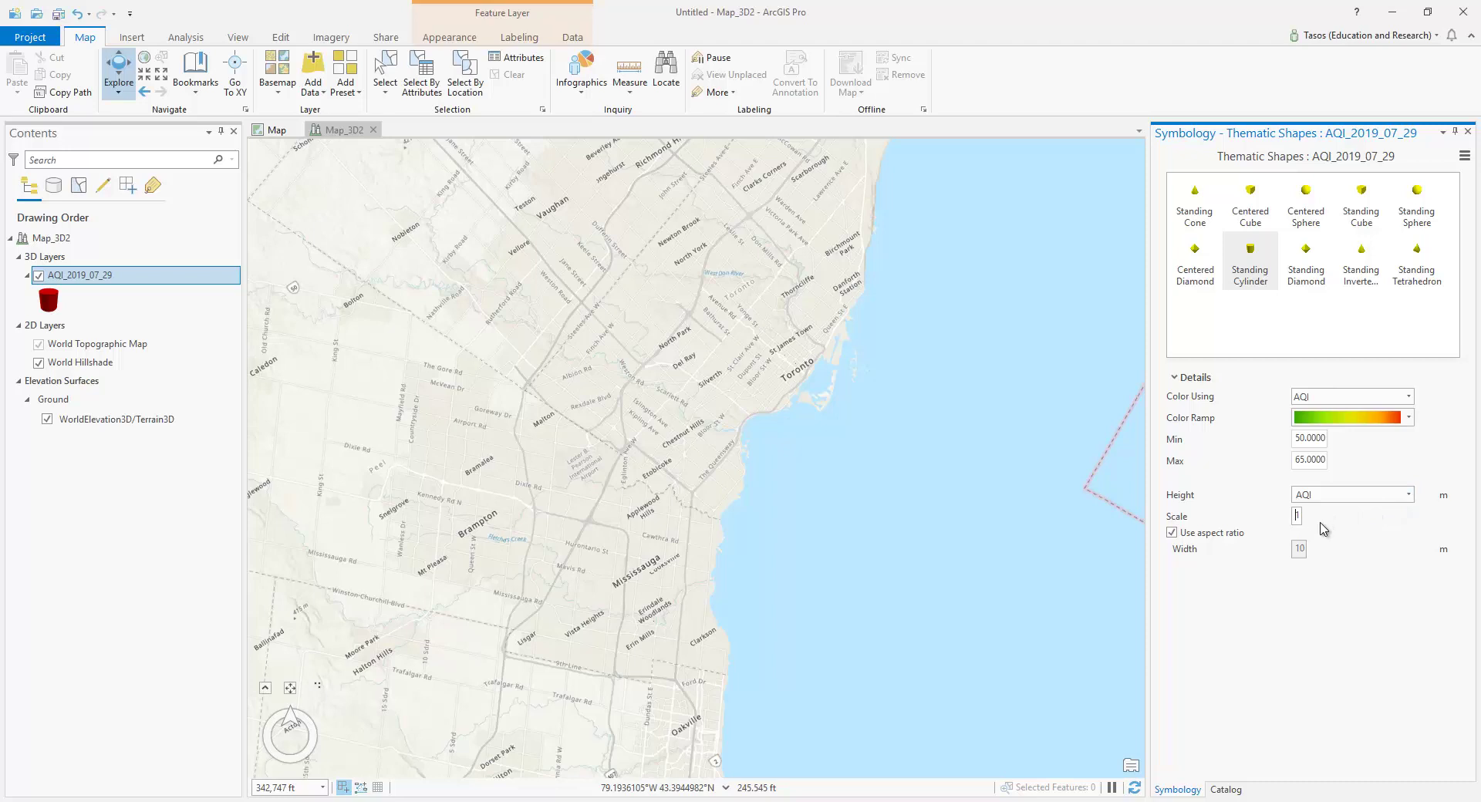
text(60)
click(1111, 652)
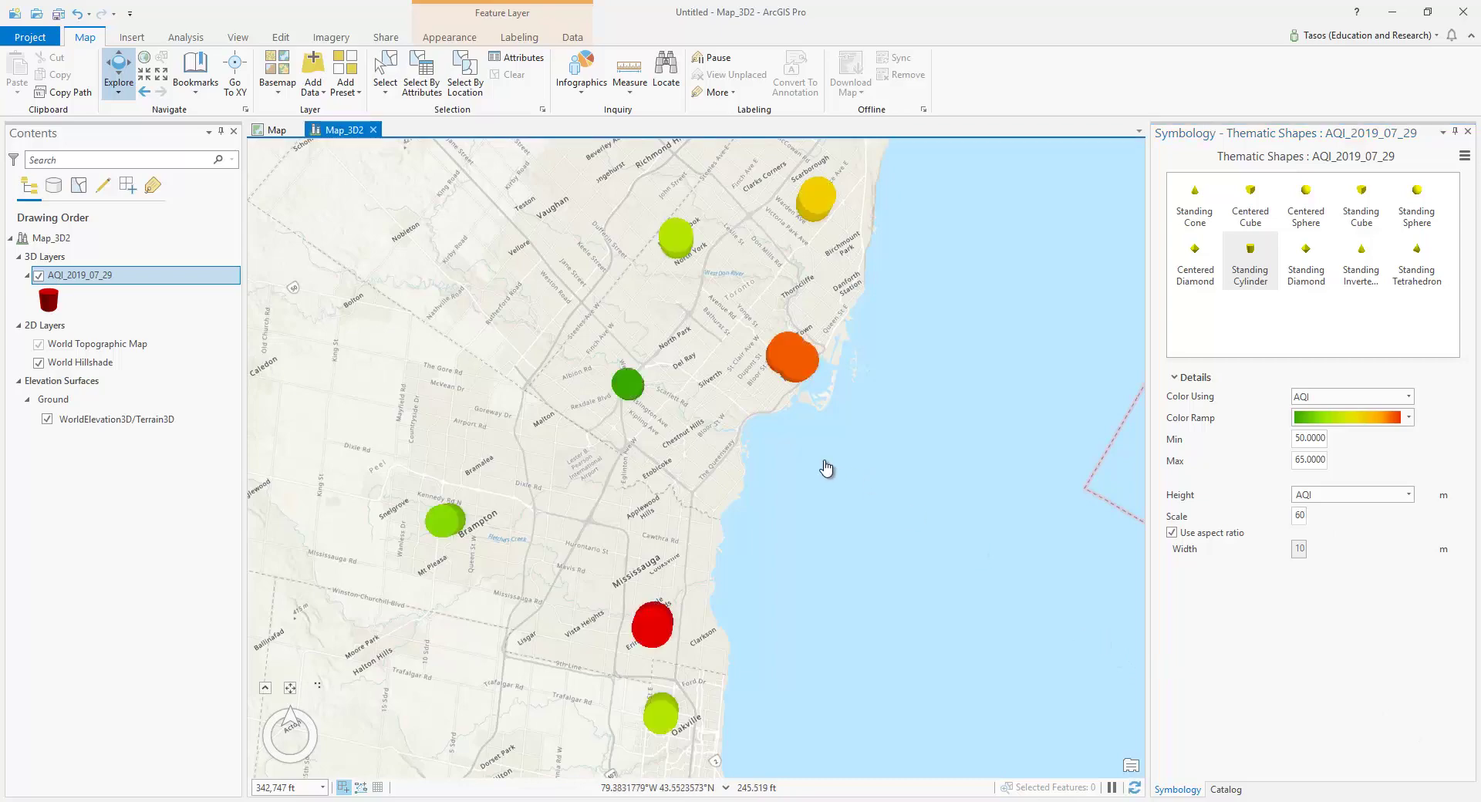
Tilt the scene, then add AQI_Clipped_Final from Automate_3D.gdb to the scene's layers
drag(757, 462, 701, 387)
middle_drag(701, 387, 591, 472)
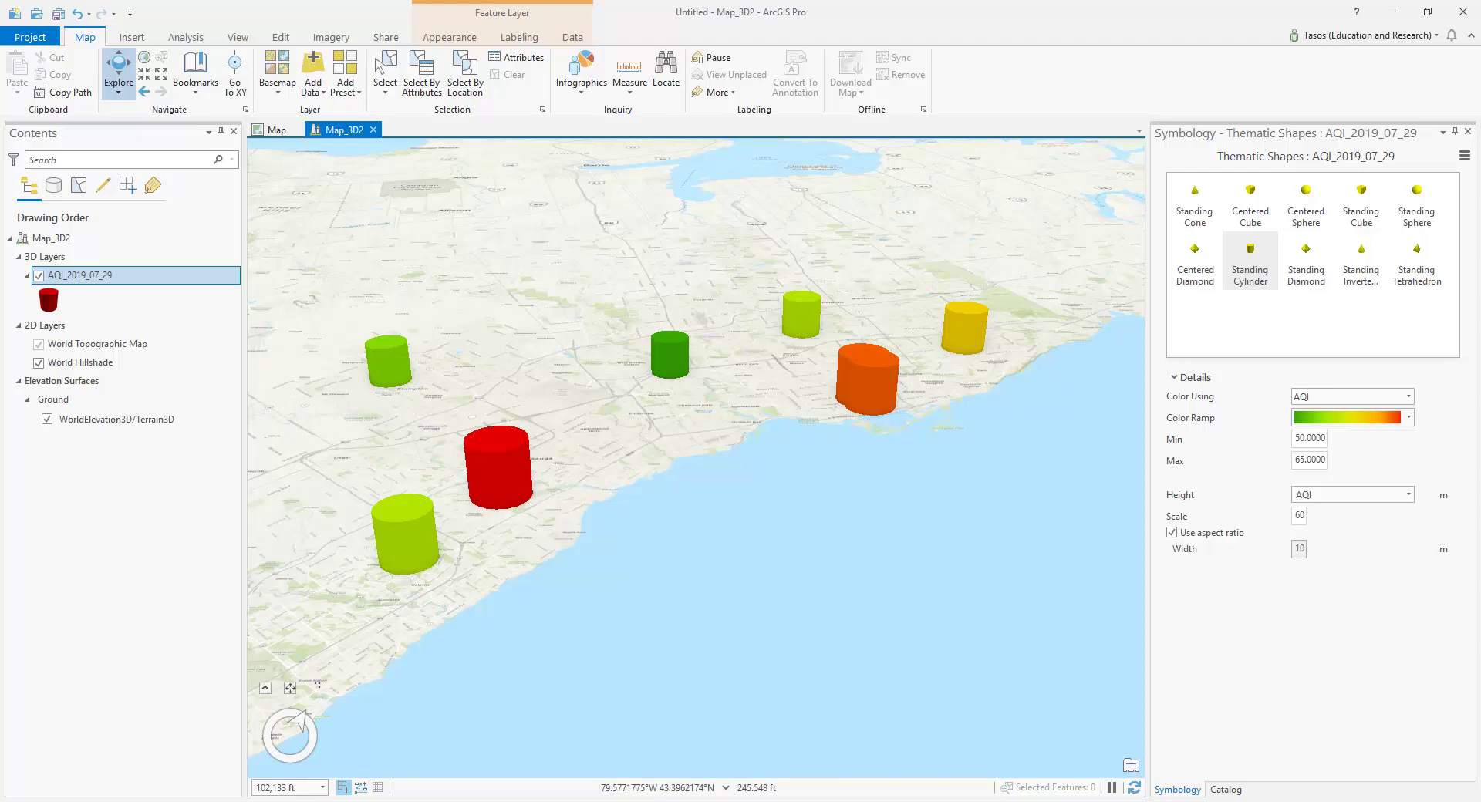
click(1226, 789)
click(1188, 428)
click(1238, 467)
drag(1238, 470, 94, 266)
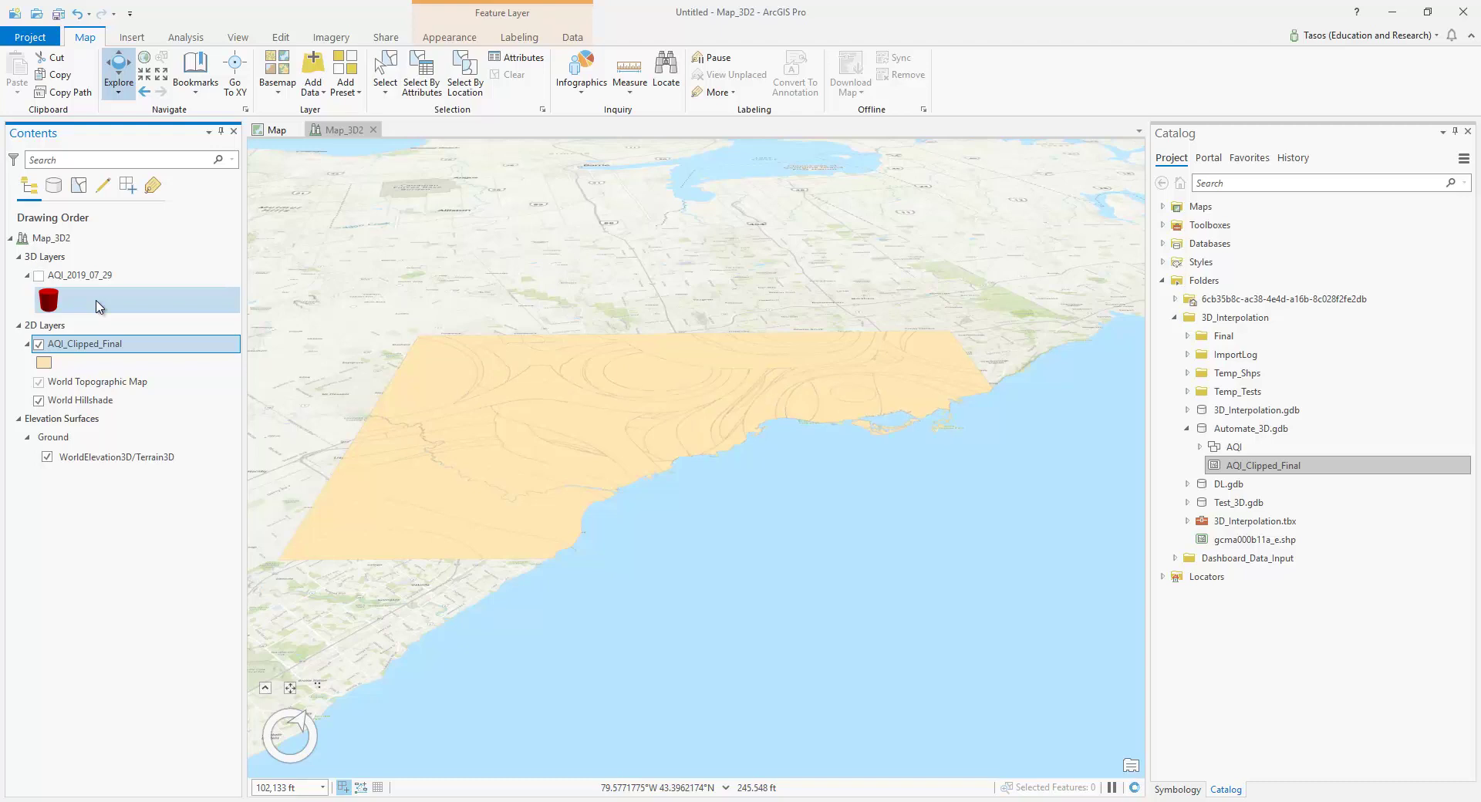
Extrude AQI_Clipped_Final in metres using the custom expression $feature.Value_Max*50
click(420, 40)
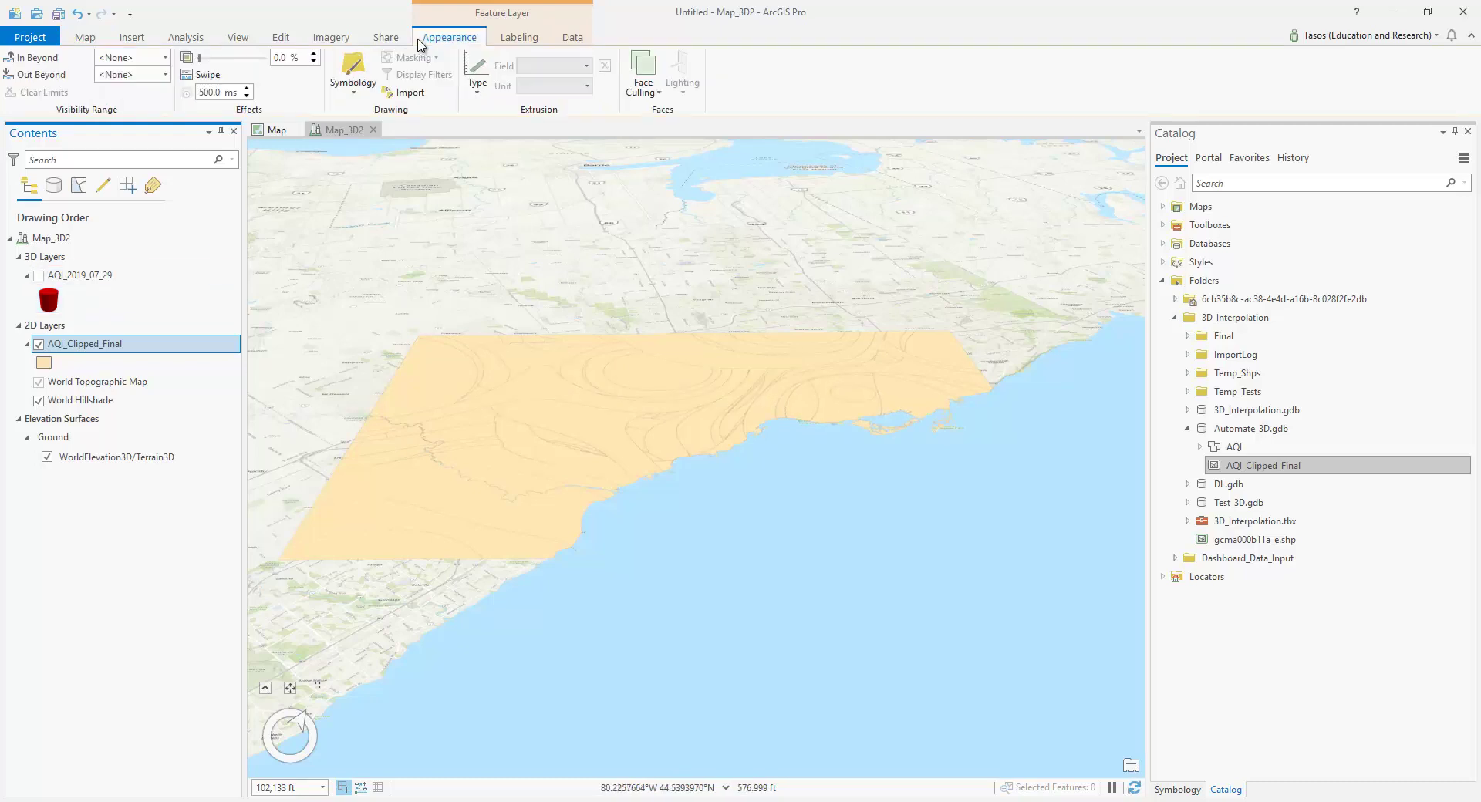
click(467, 89)
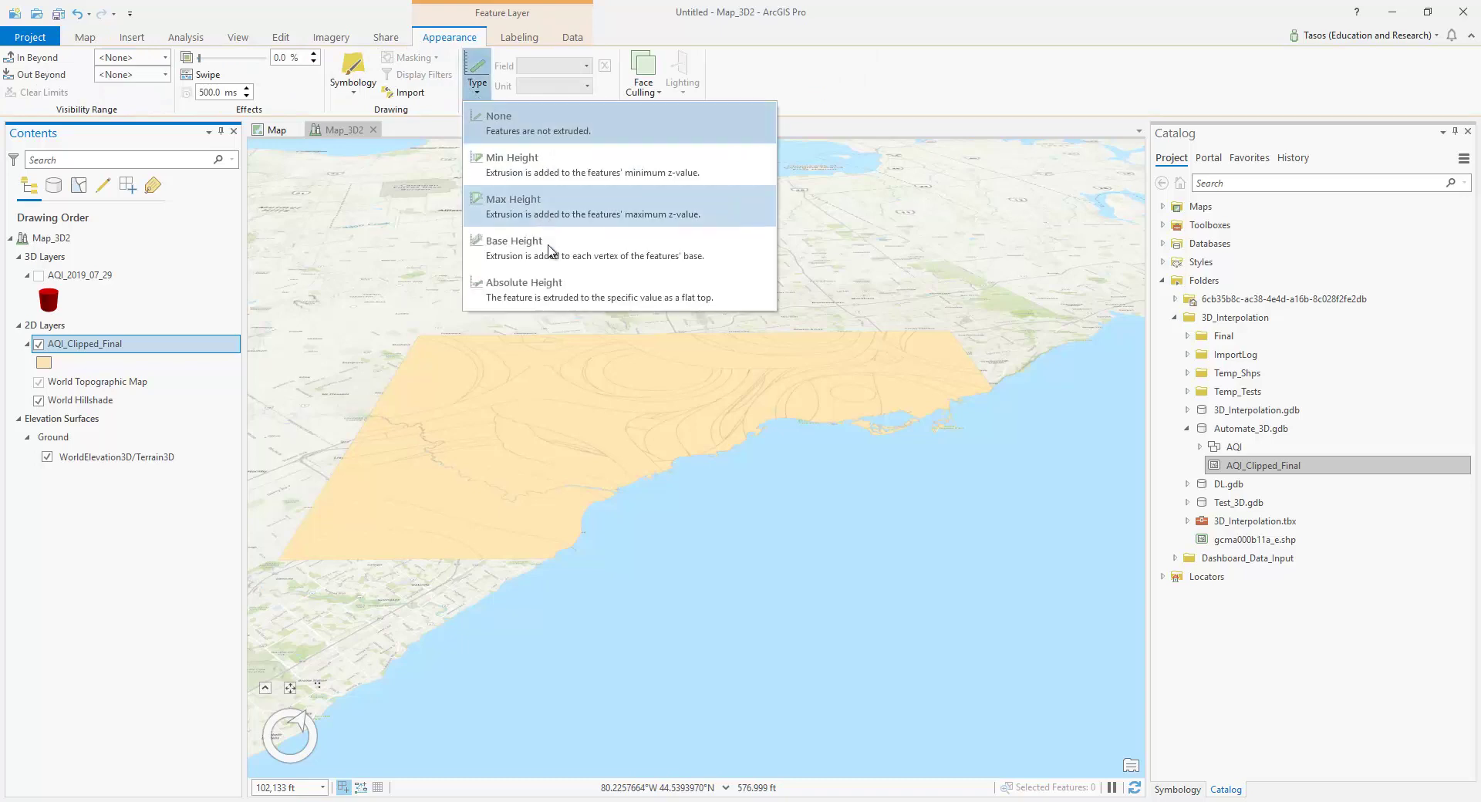
click(515, 244)
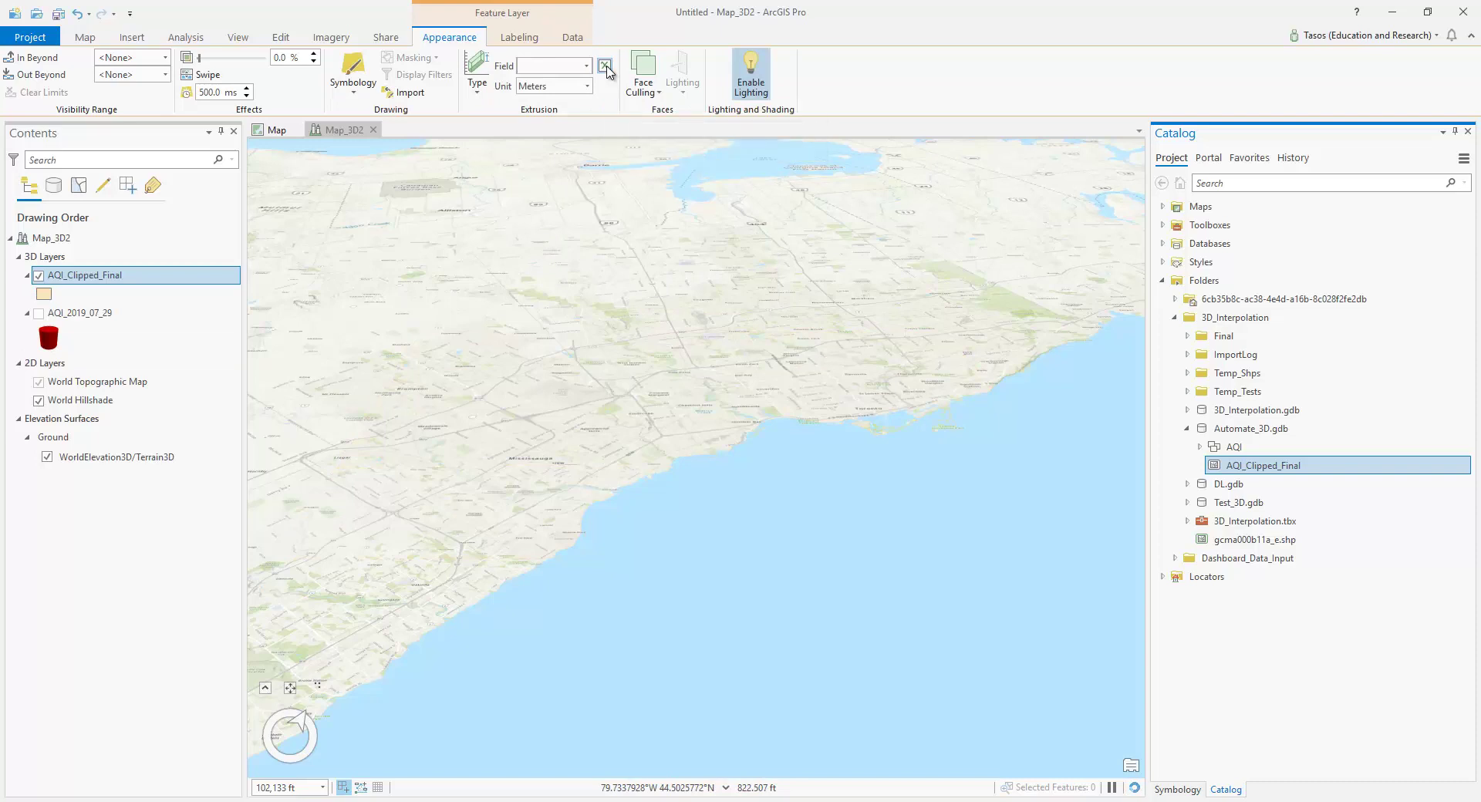
click(605, 66)
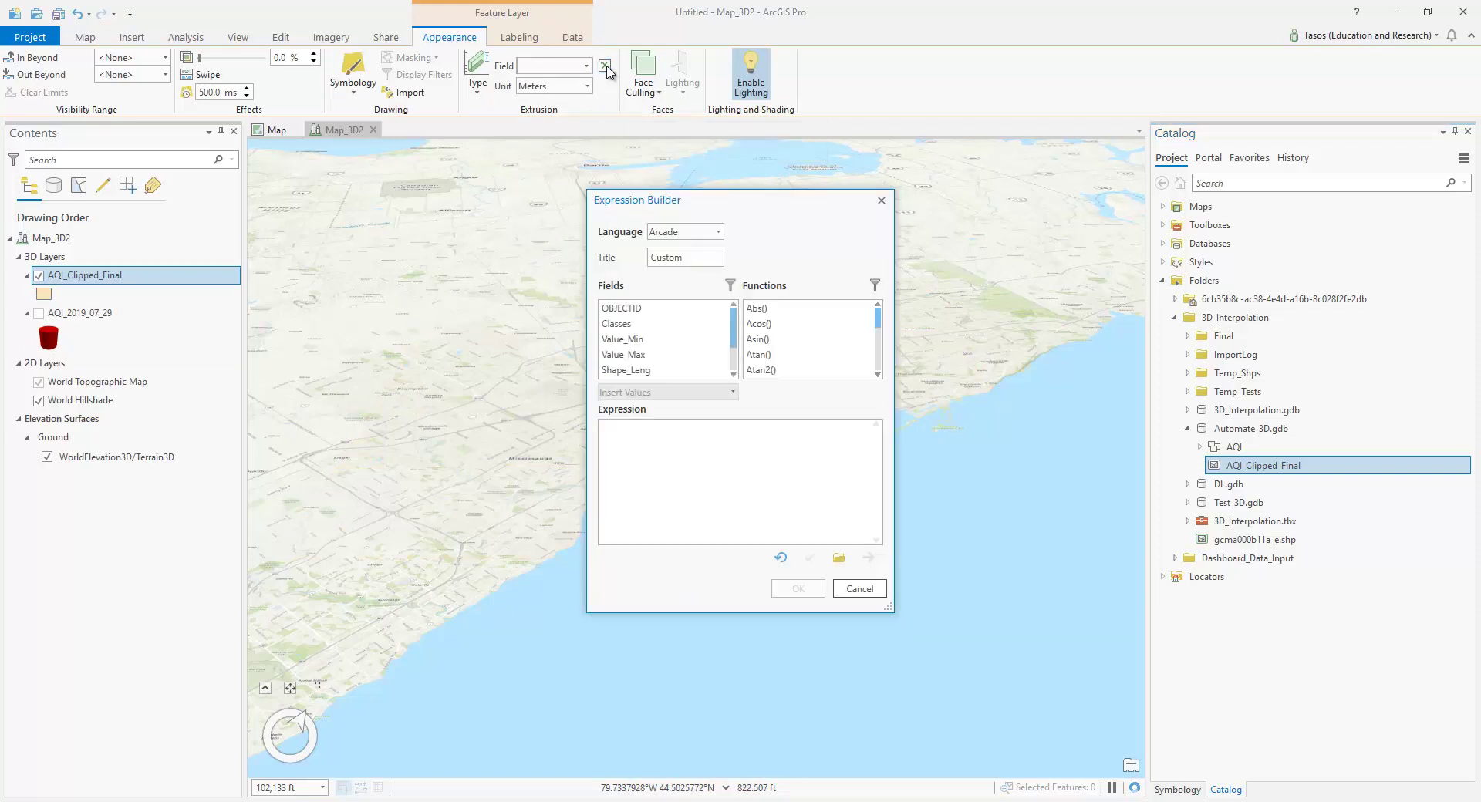
double_click(641, 355)
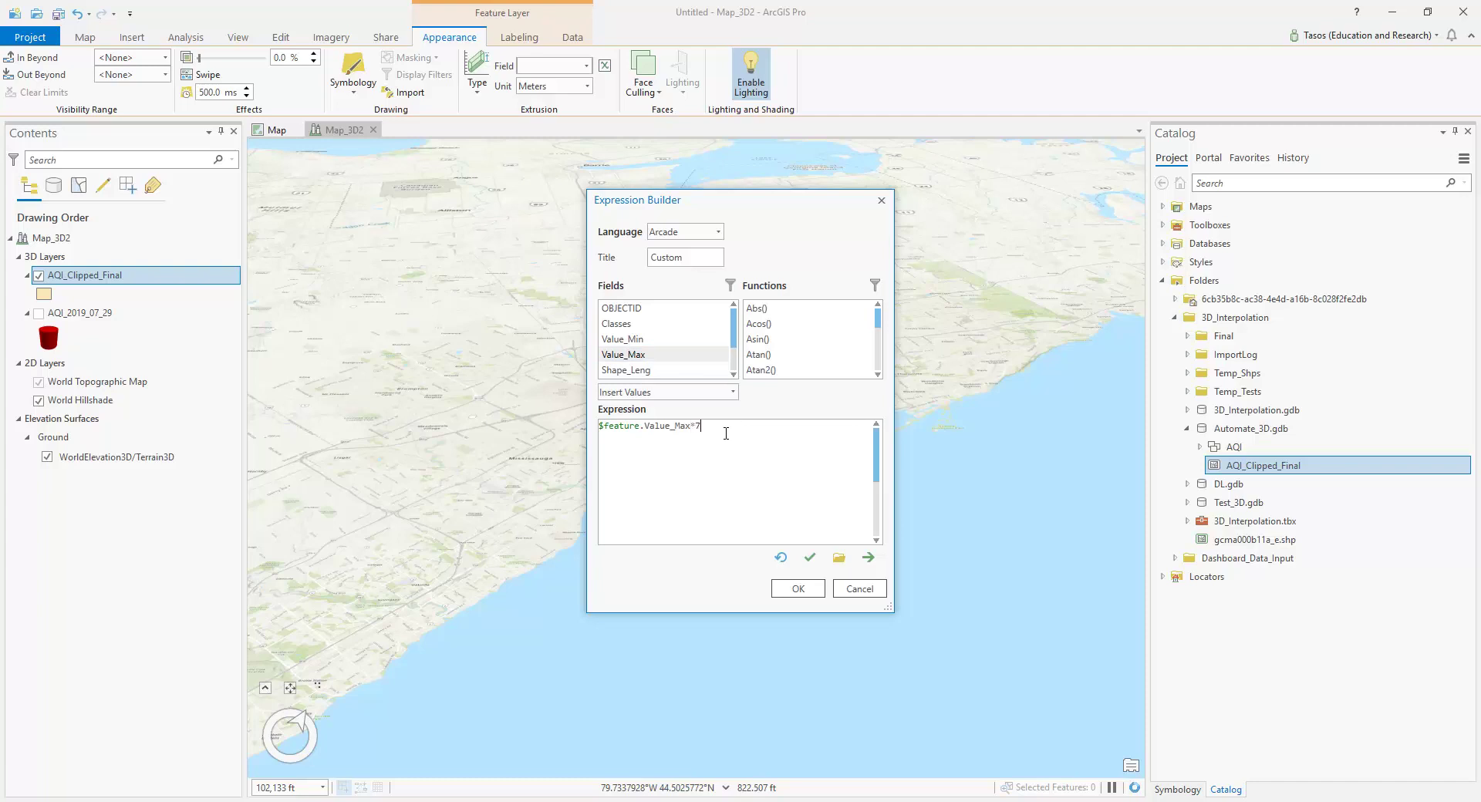
text(*50)
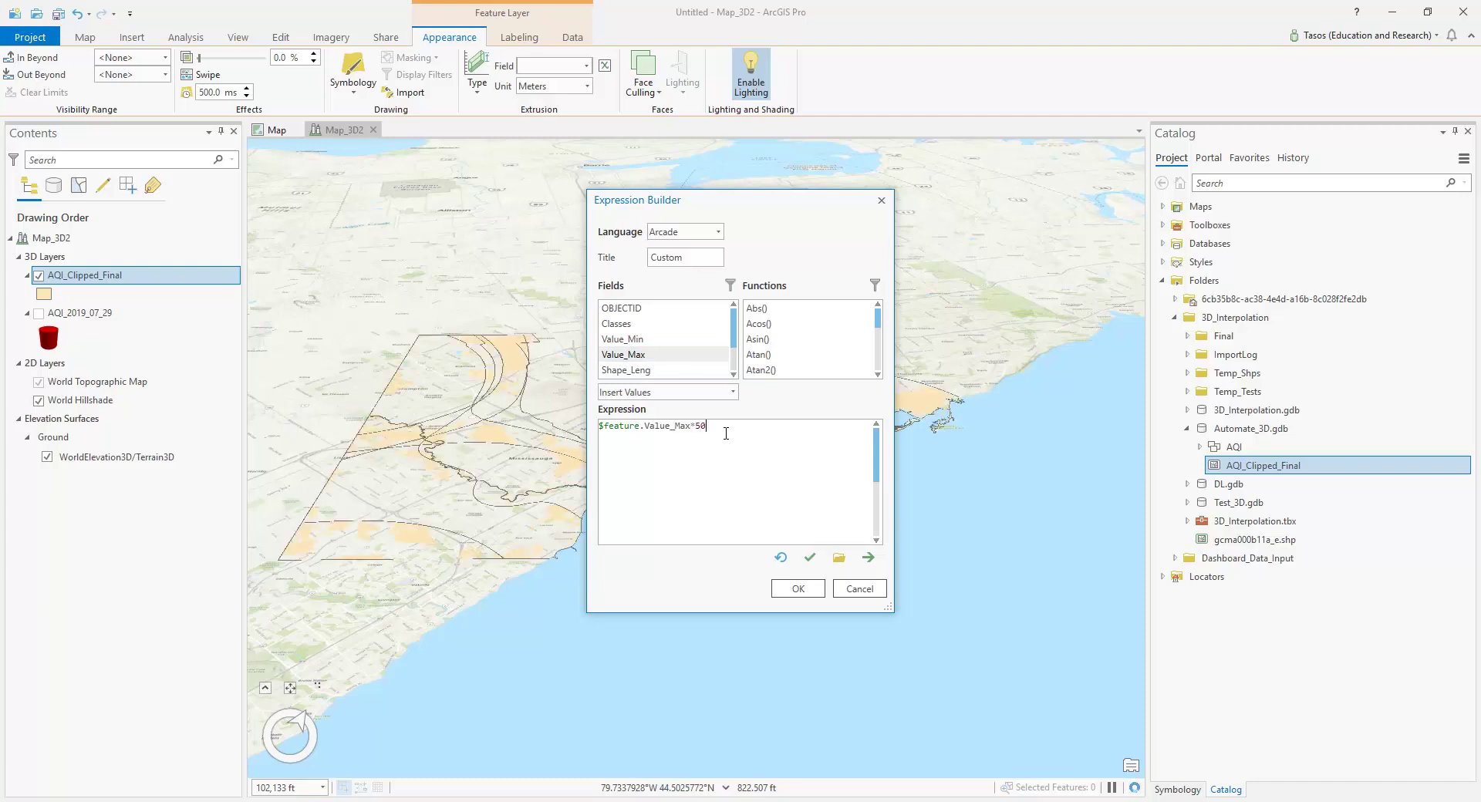
click(799, 589)
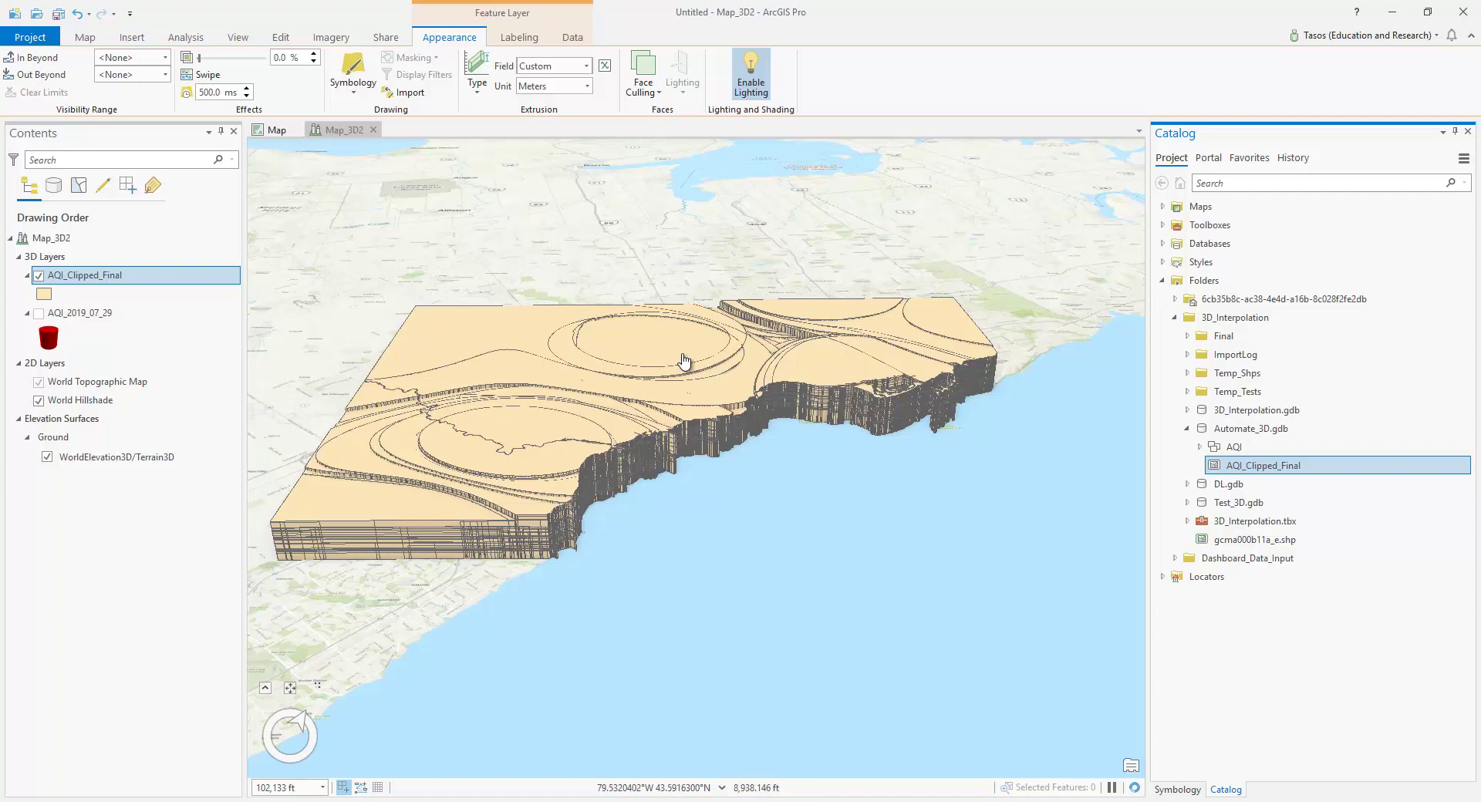
right_click(68, 282)
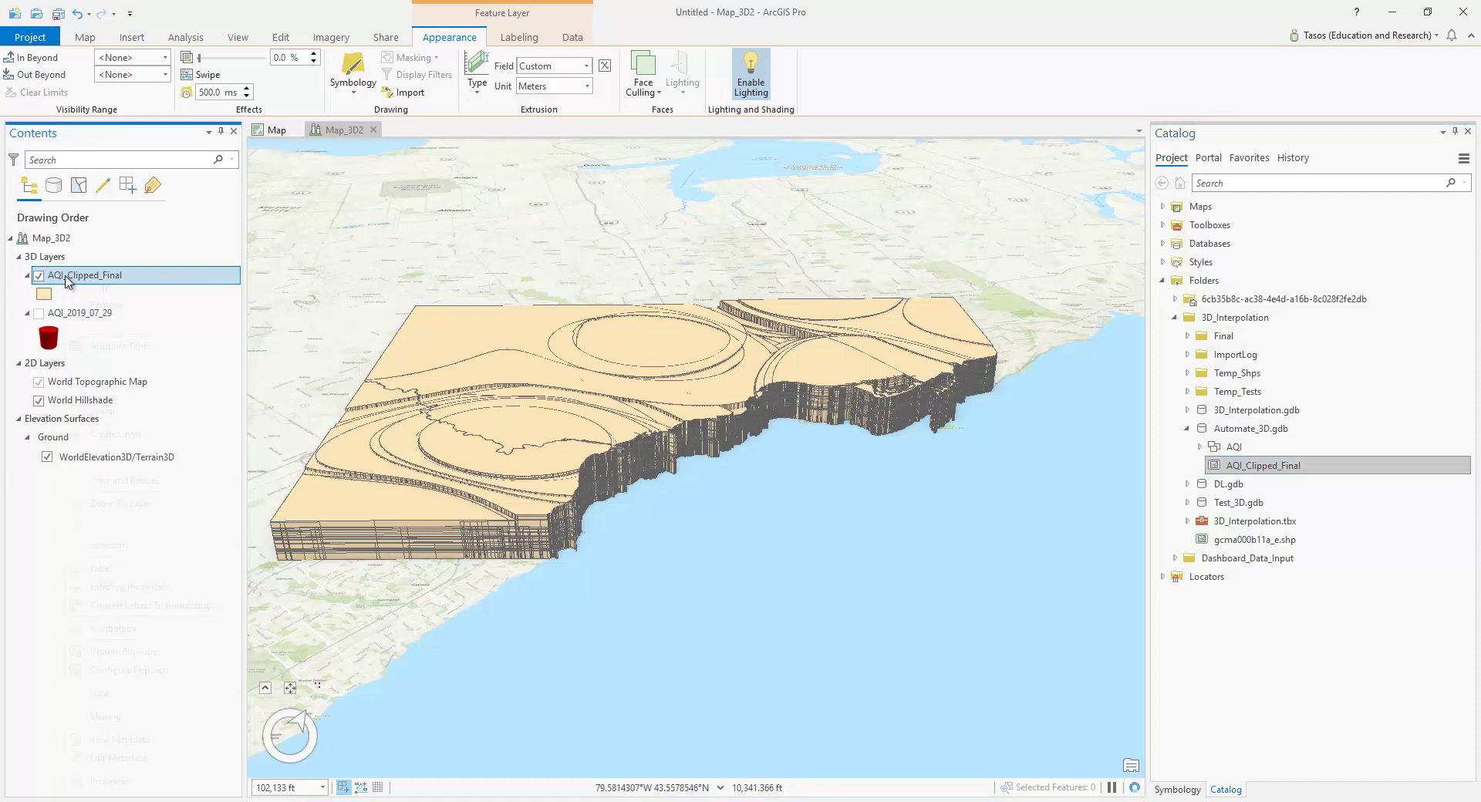
Make AQI_Clipped_Final time-enabled with Record as its single time field
click(108, 781)
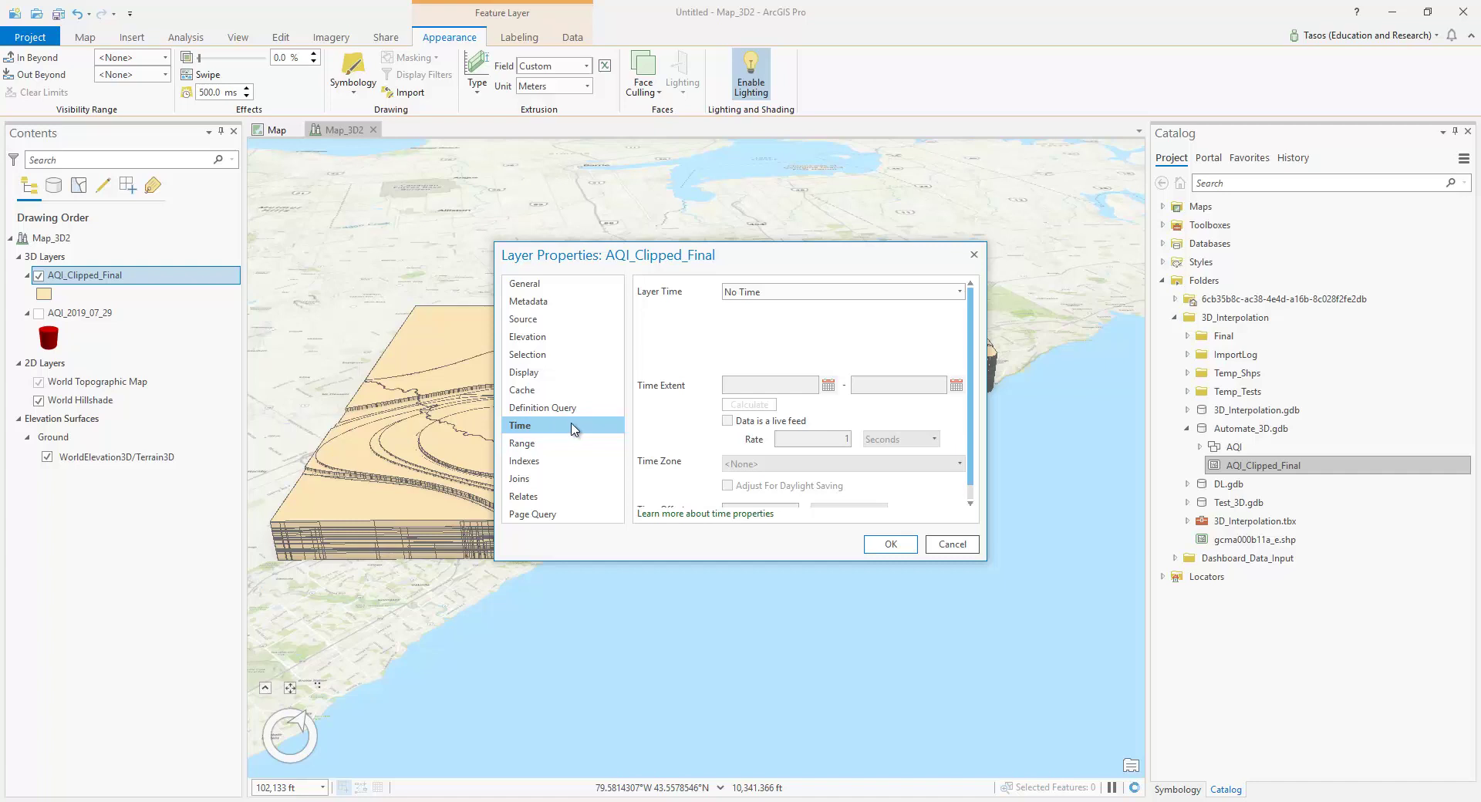
click(961, 294)
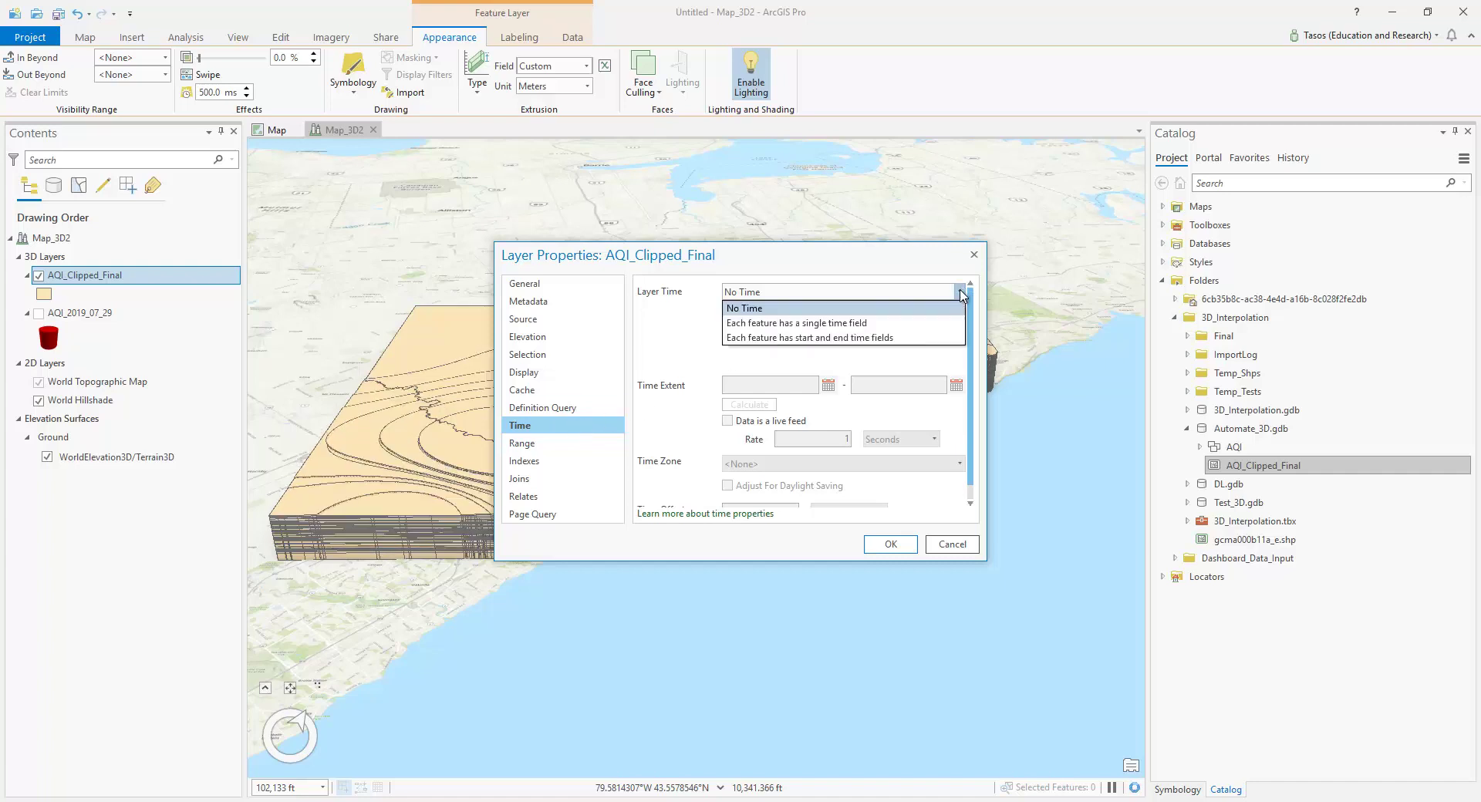
click(929, 319)
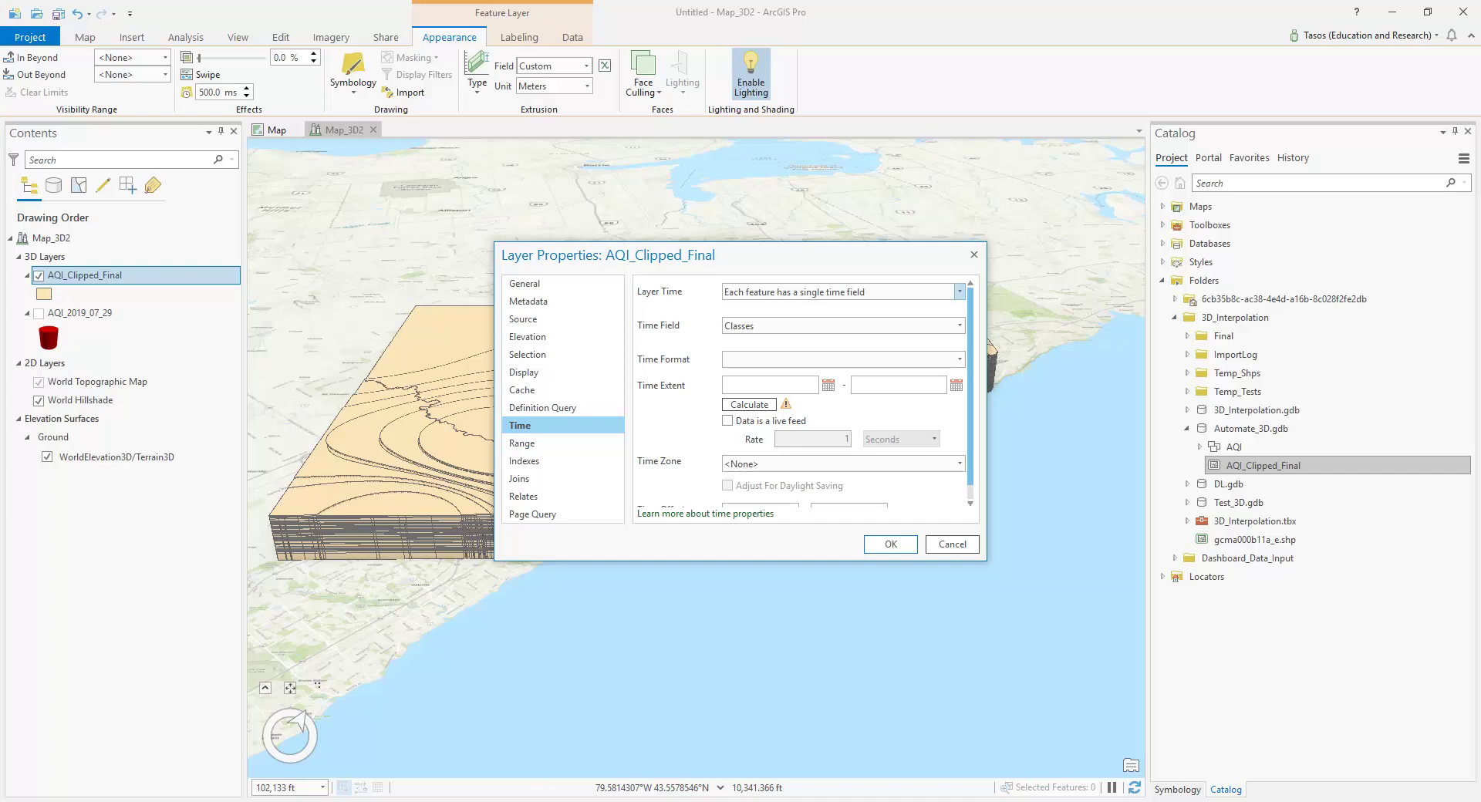
click(960, 327)
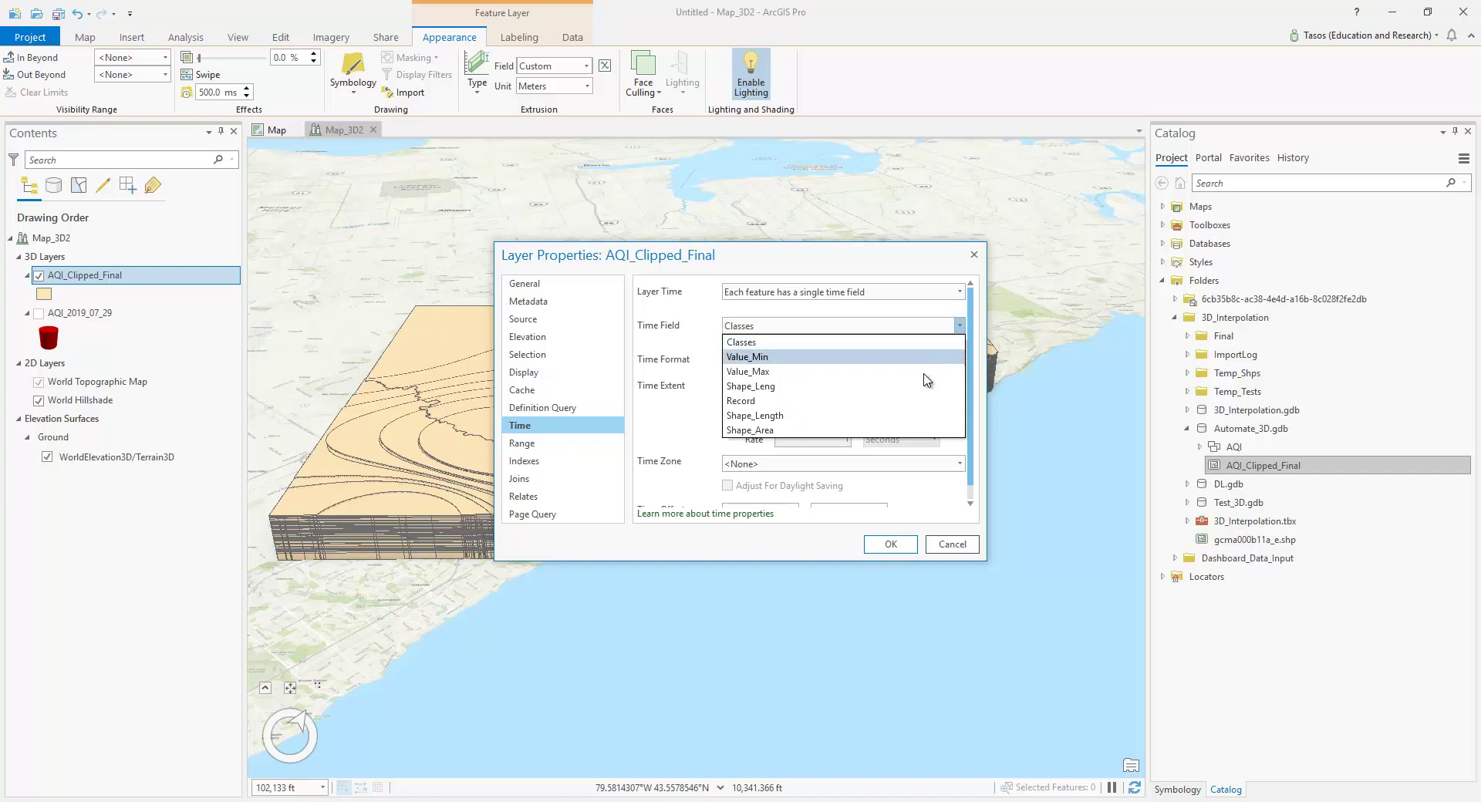
click(900, 409)
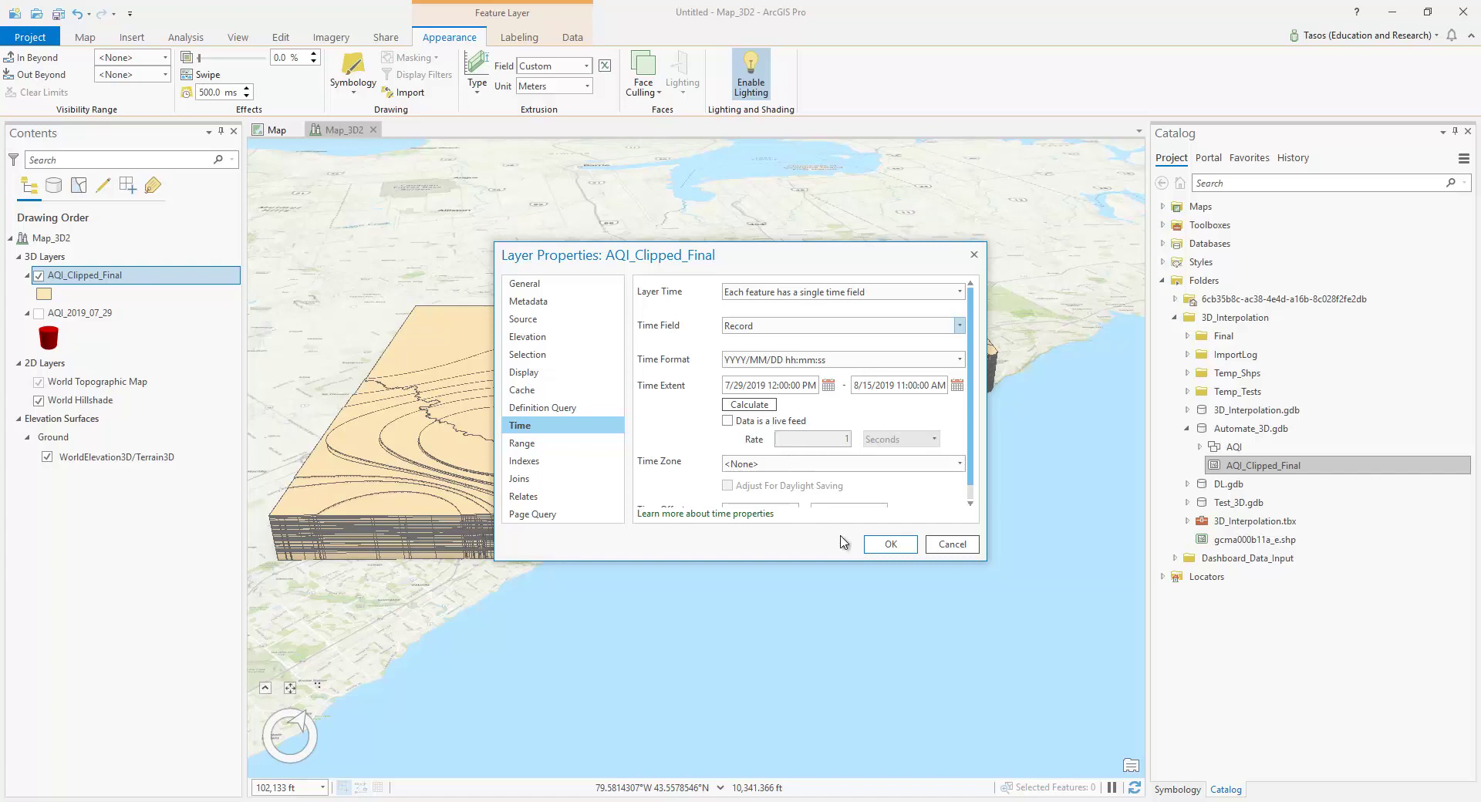
click(873, 545)
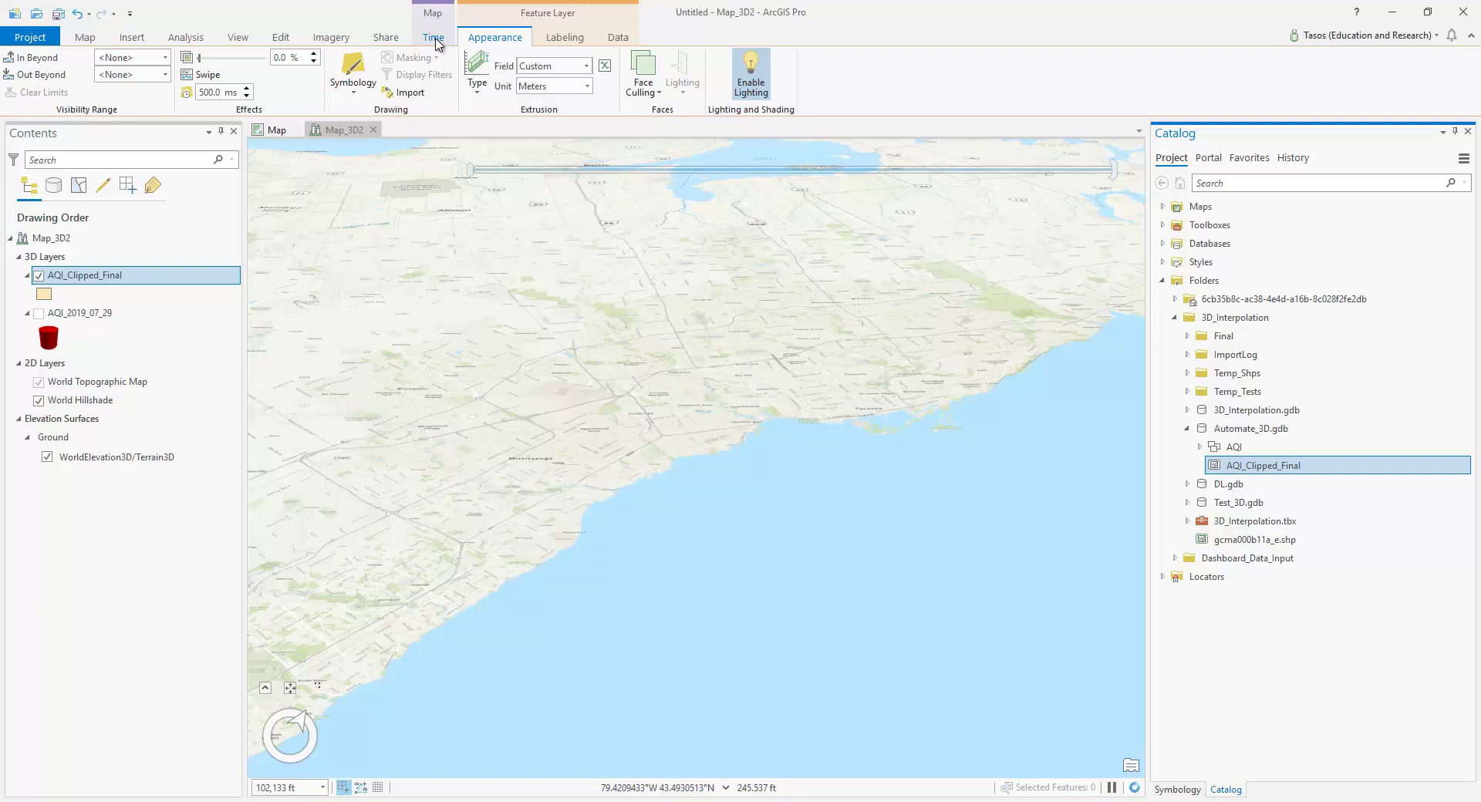
Turn on the time slider, narrow the time window, and set the start time to 6:00:00 AM
click(434, 39)
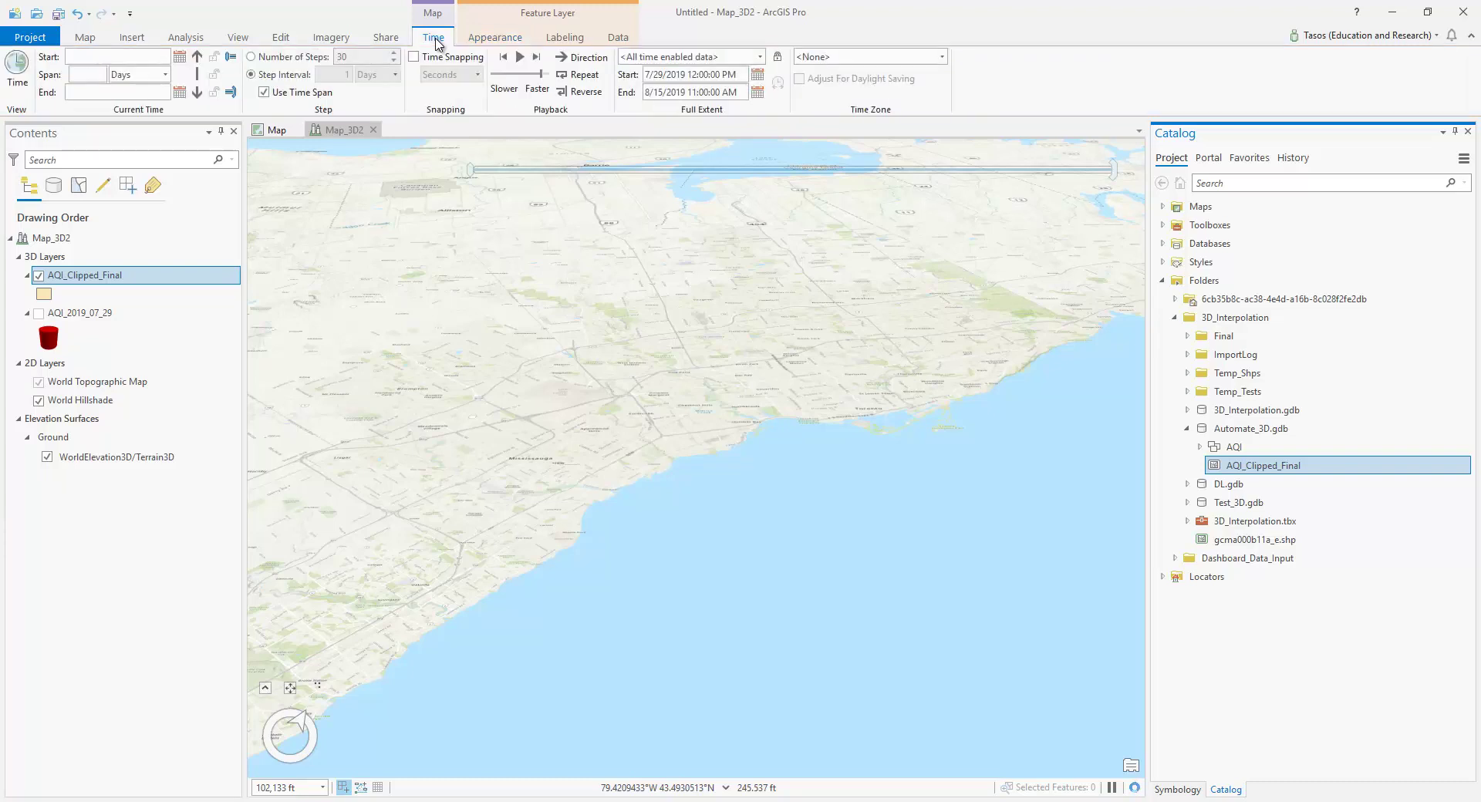
mouse_move(472, 167)
drag(475, 171, 1001, 171)
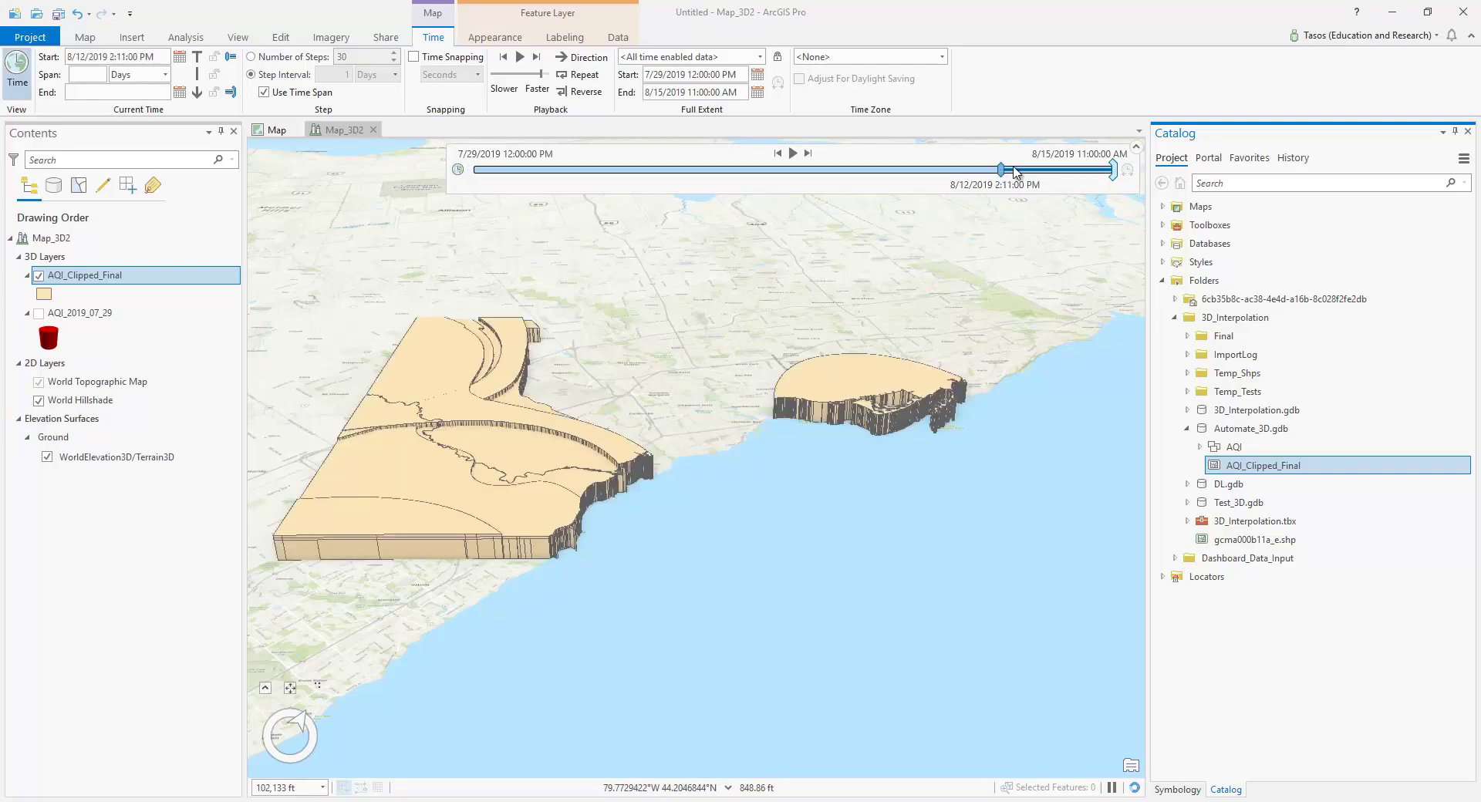
drag(1113, 169, 990, 170)
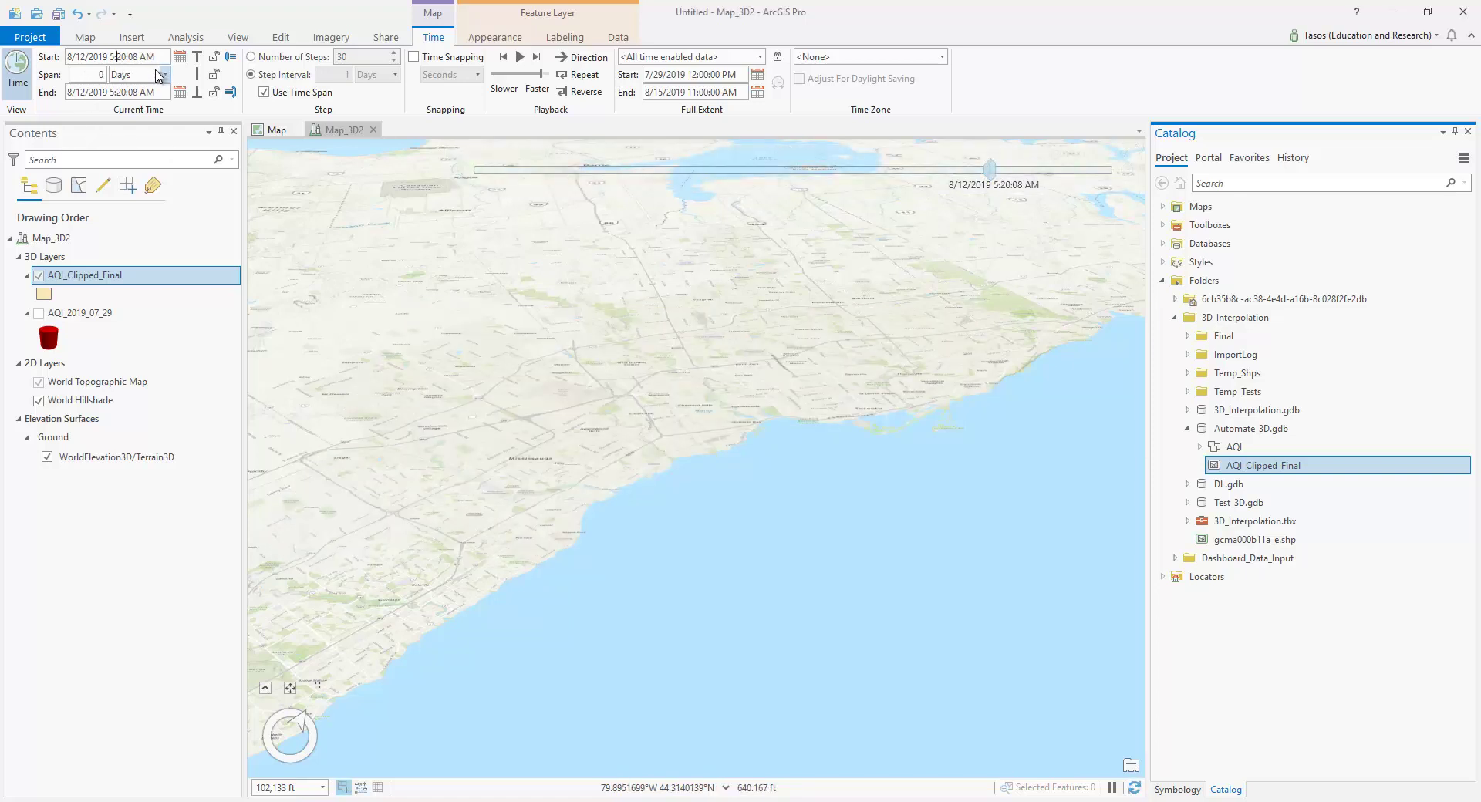
double_click(135, 57)
text(6:00:00)
key(Return)
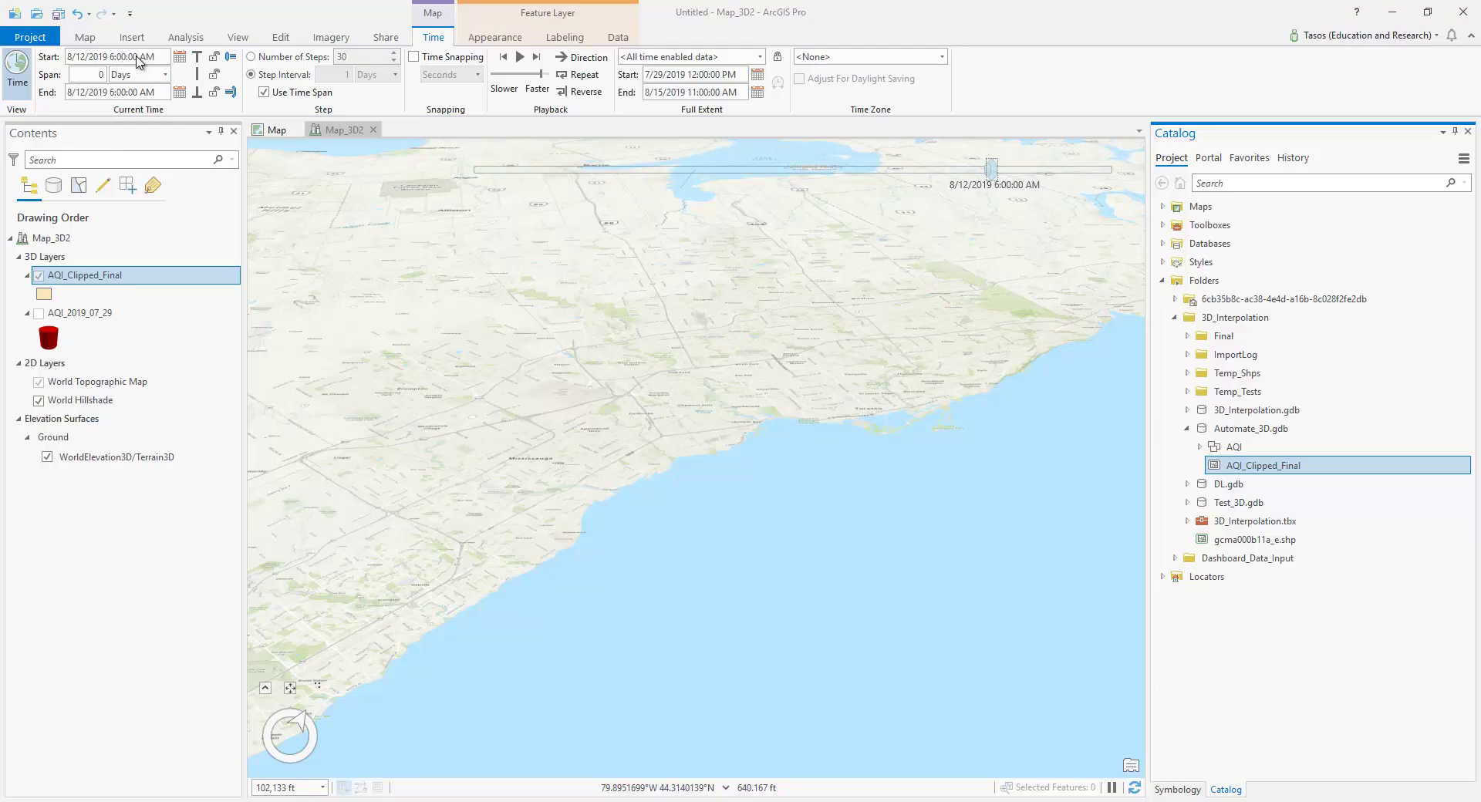
Set span units to Hours, turn off Use Time Span, and step through time in Hours
click(164, 74)
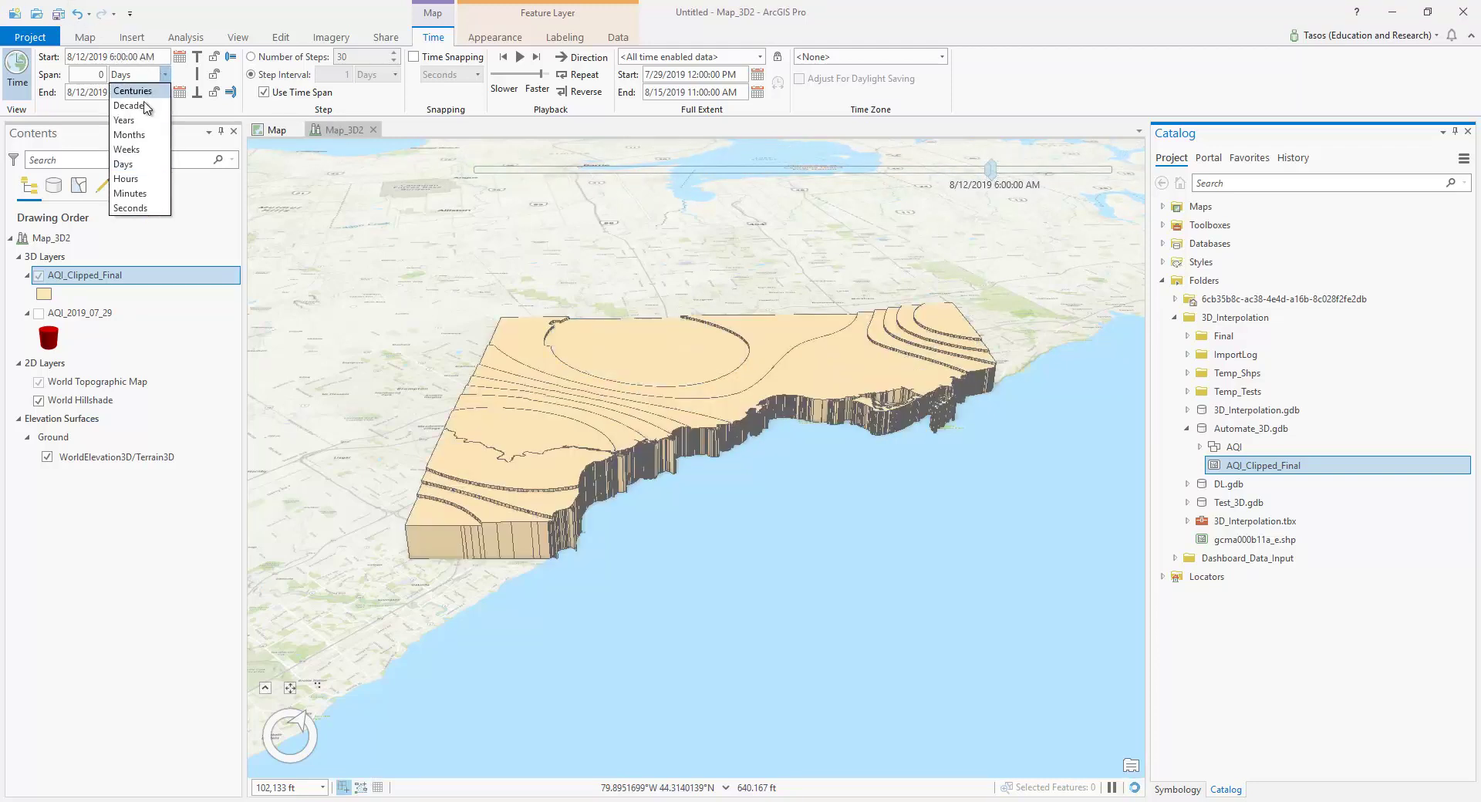
click(135, 178)
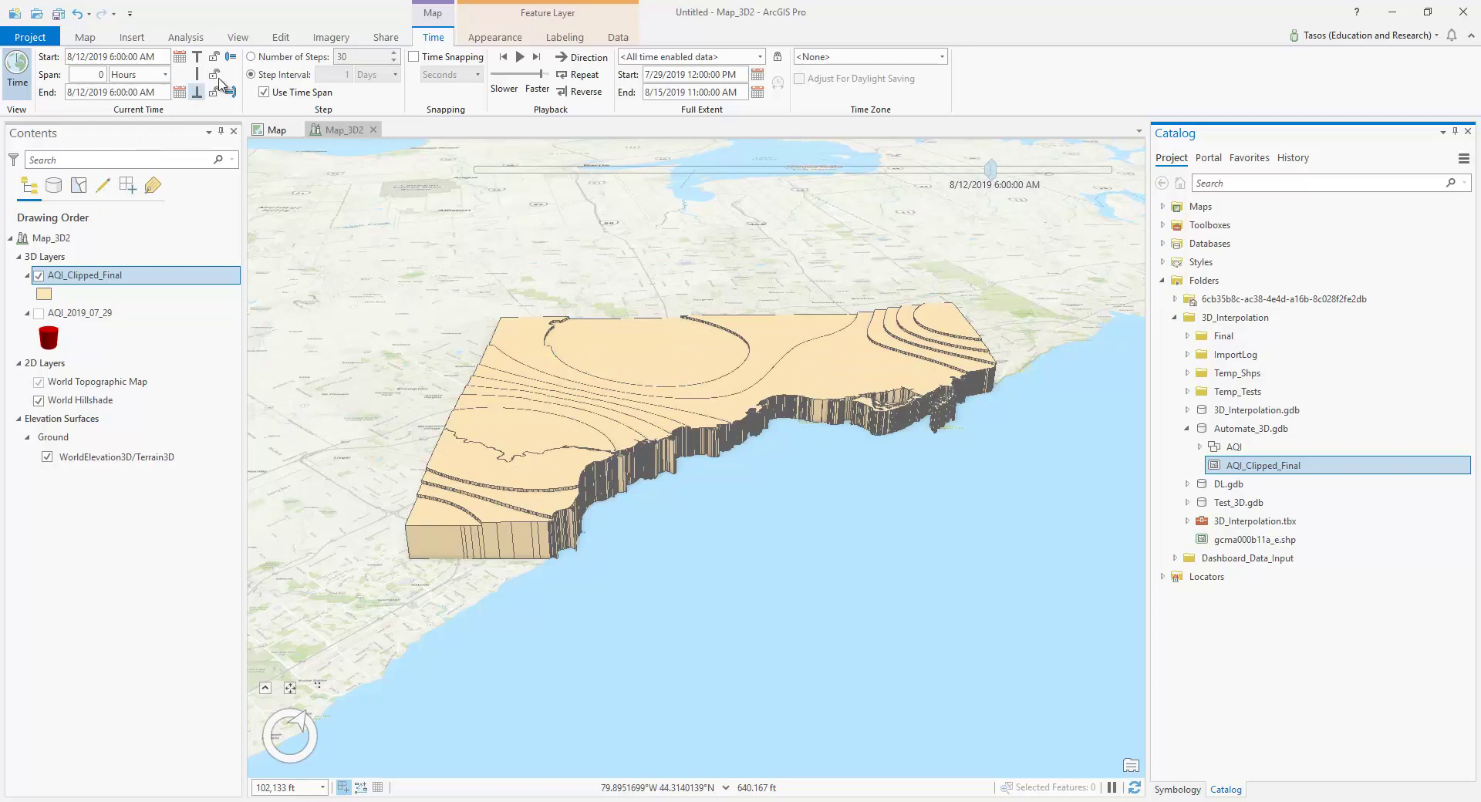
click(264, 92)
click(395, 74)
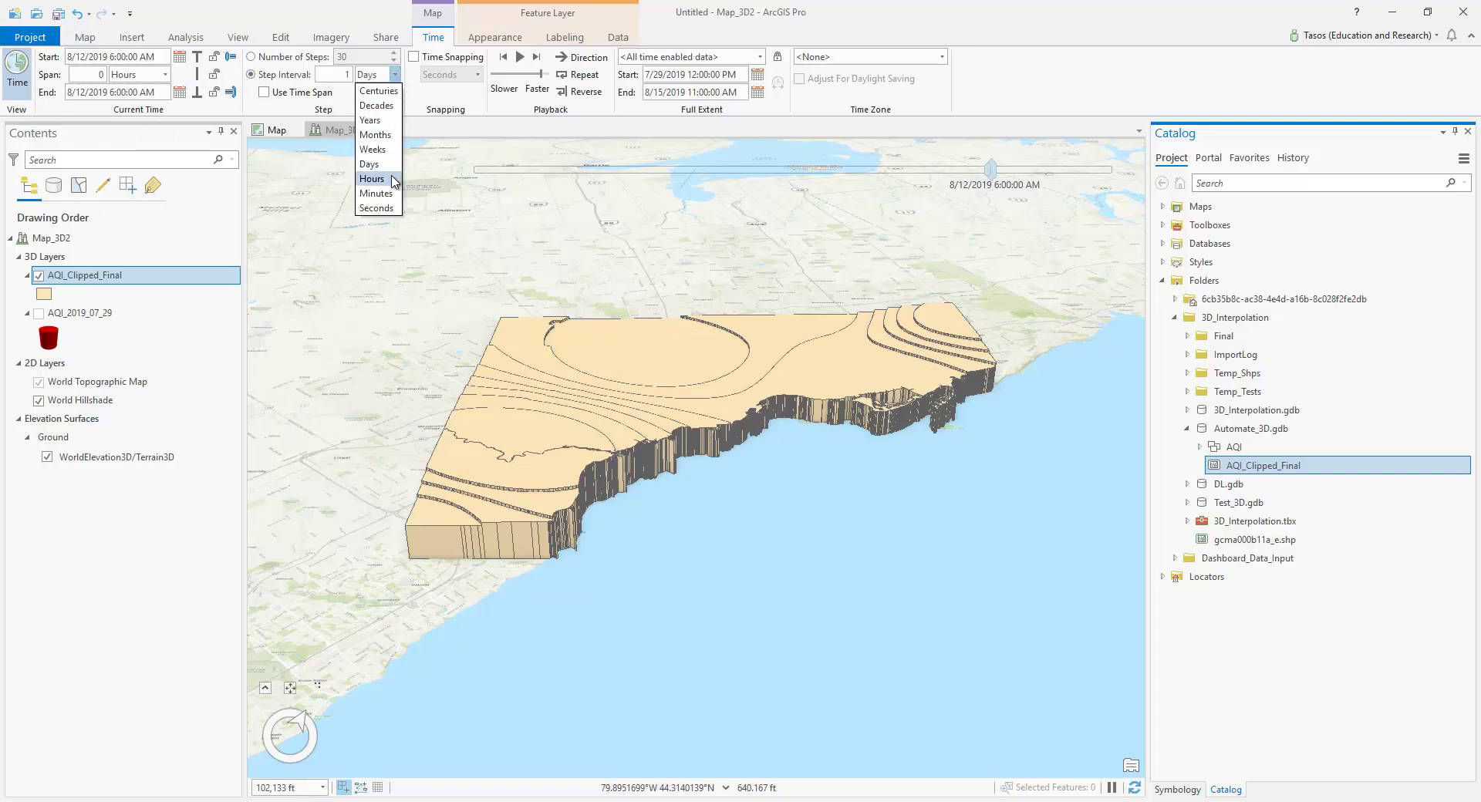
click(372, 178)
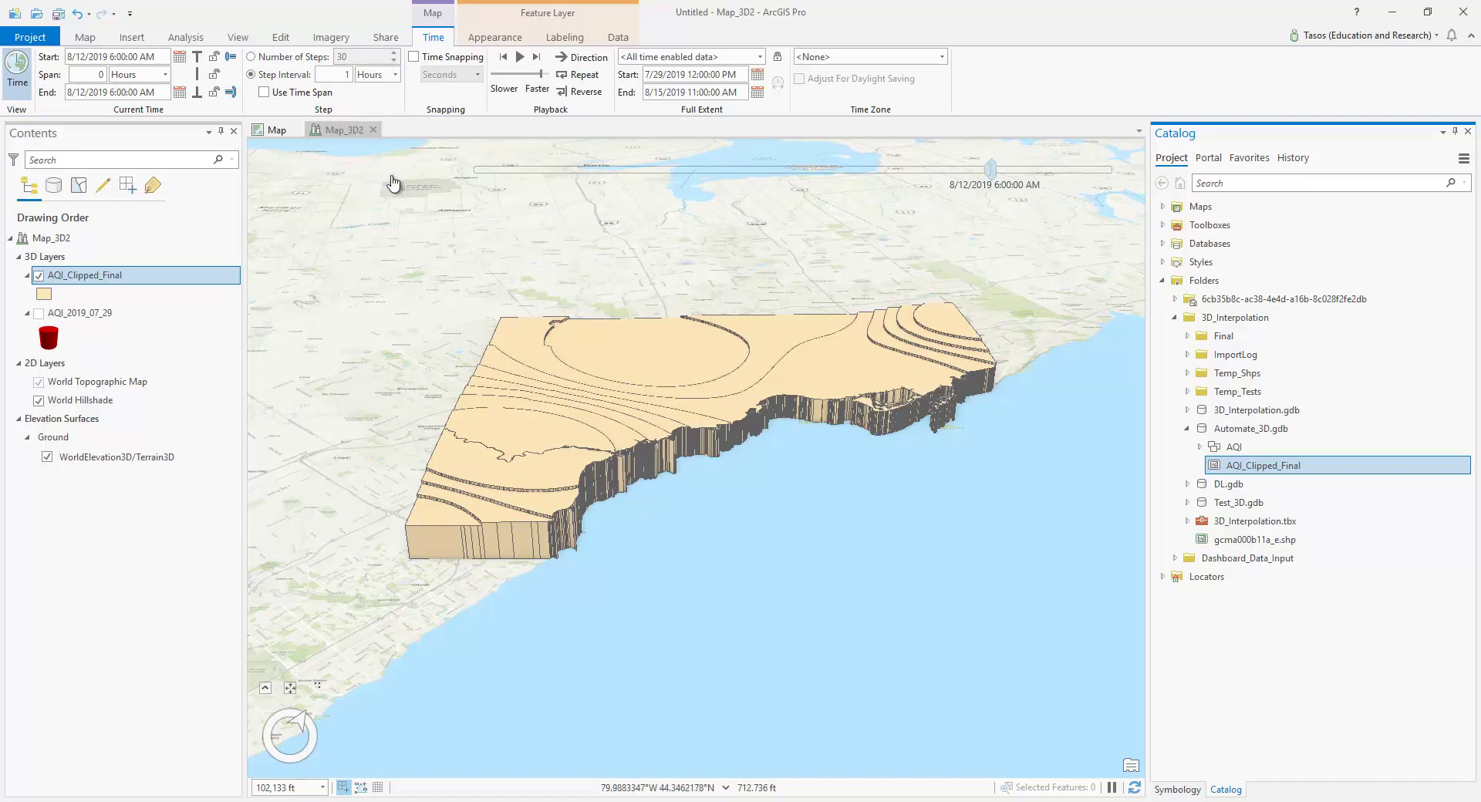
right_click(93, 283)
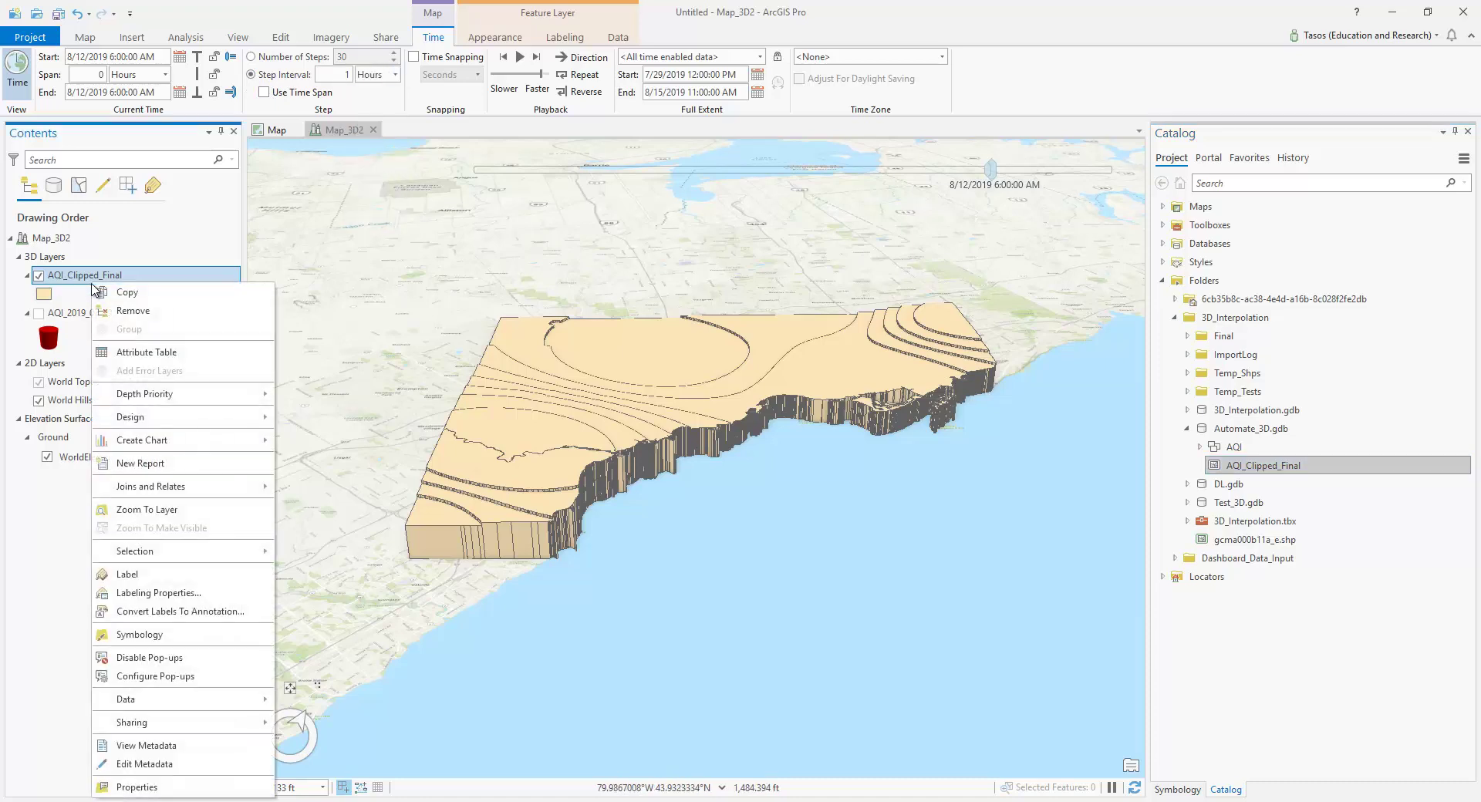
Symbolize AQI_Clipped_Final with Graduated Colors on Value_Max, 8 classes, green-to-red ramp
click(155, 637)
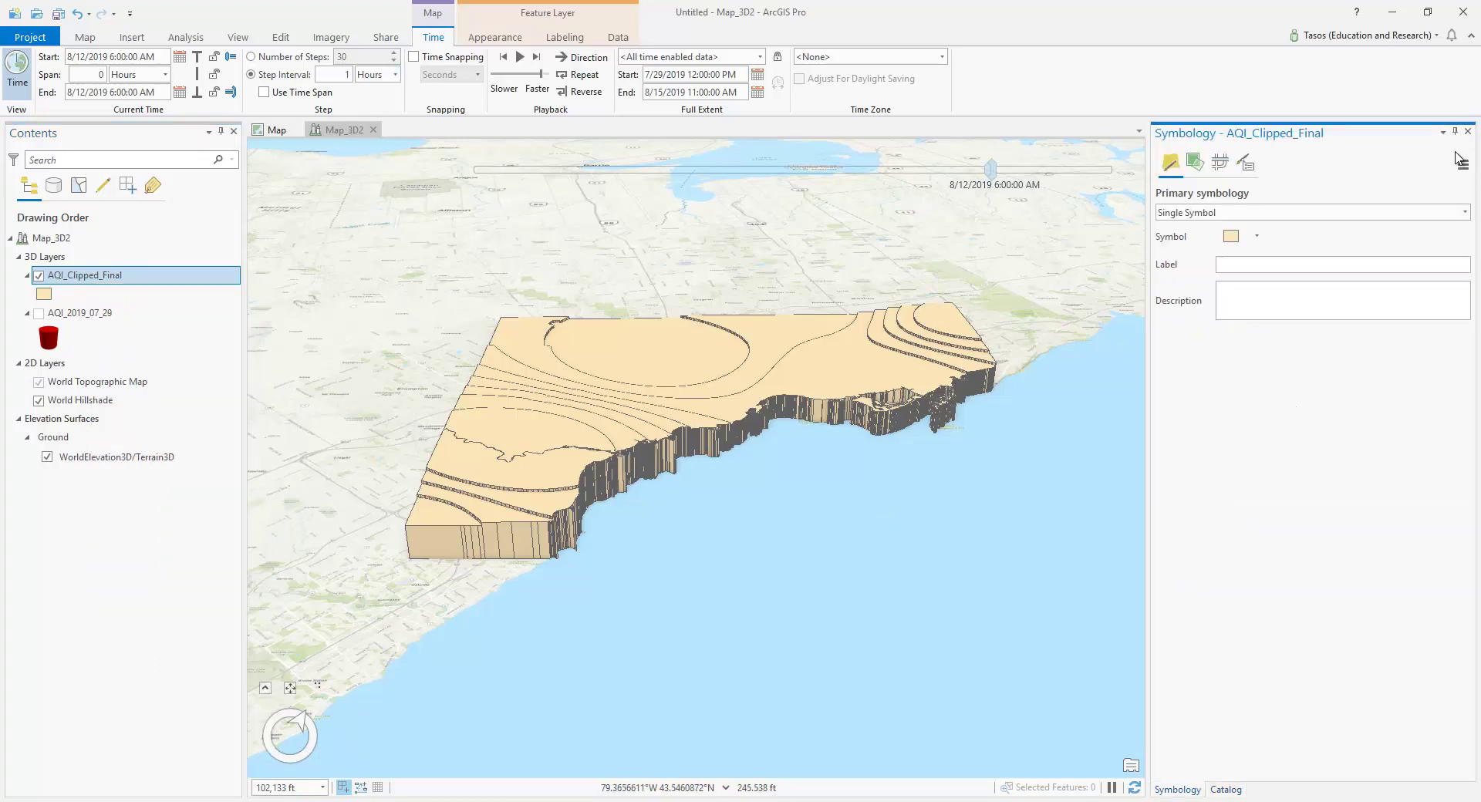
click(1465, 213)
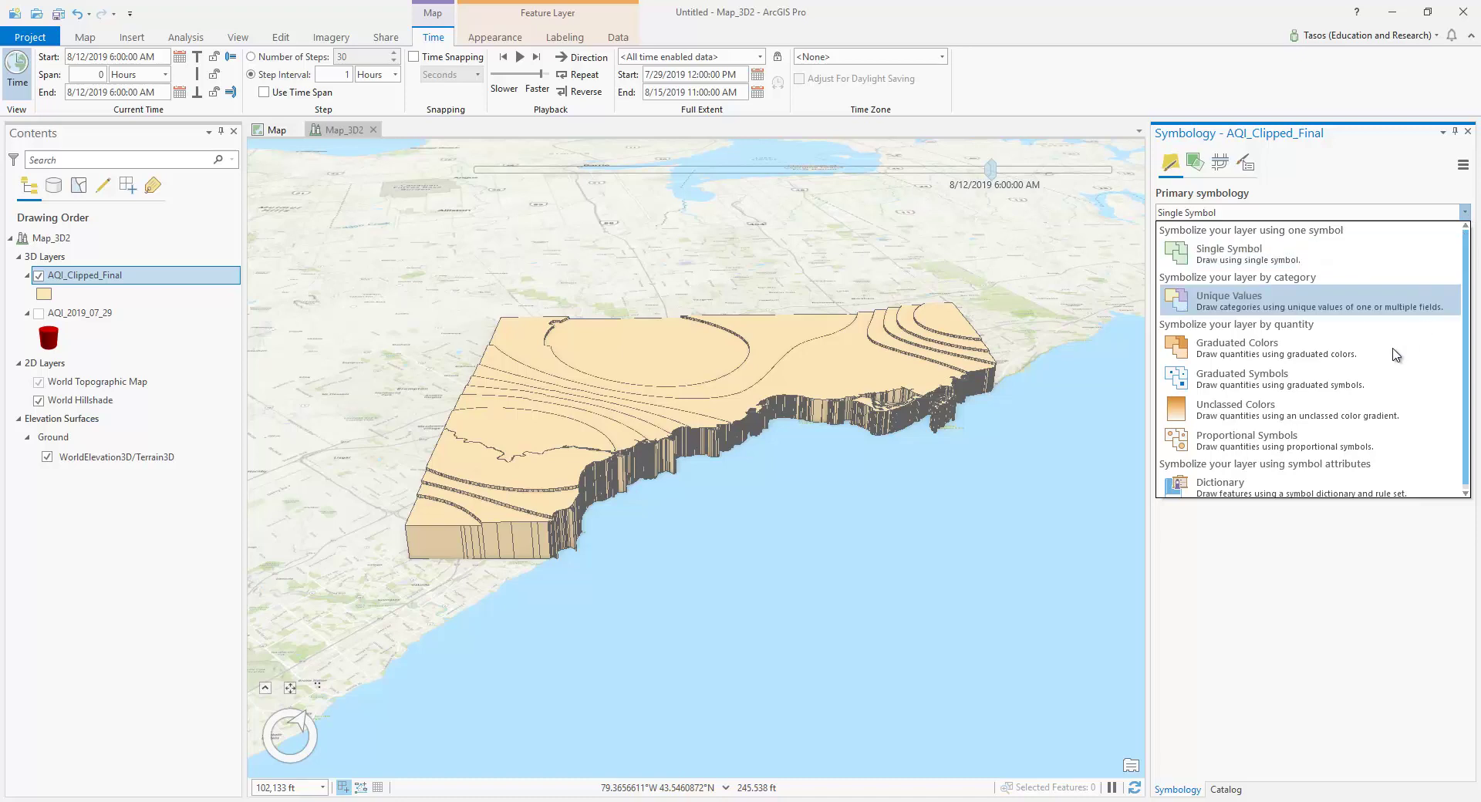
click(1458, 347)
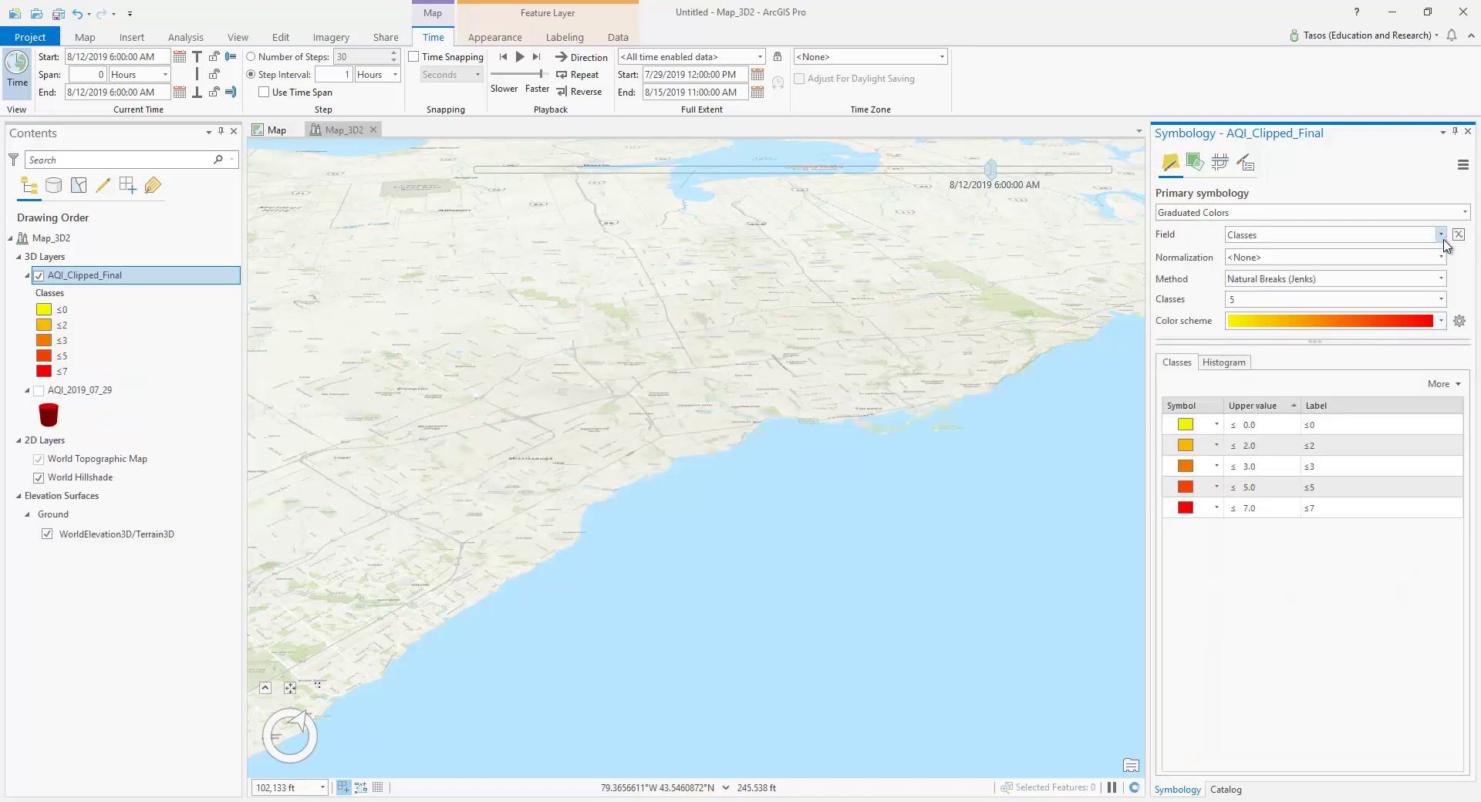
click(1441, 235)
click(1424, 281)
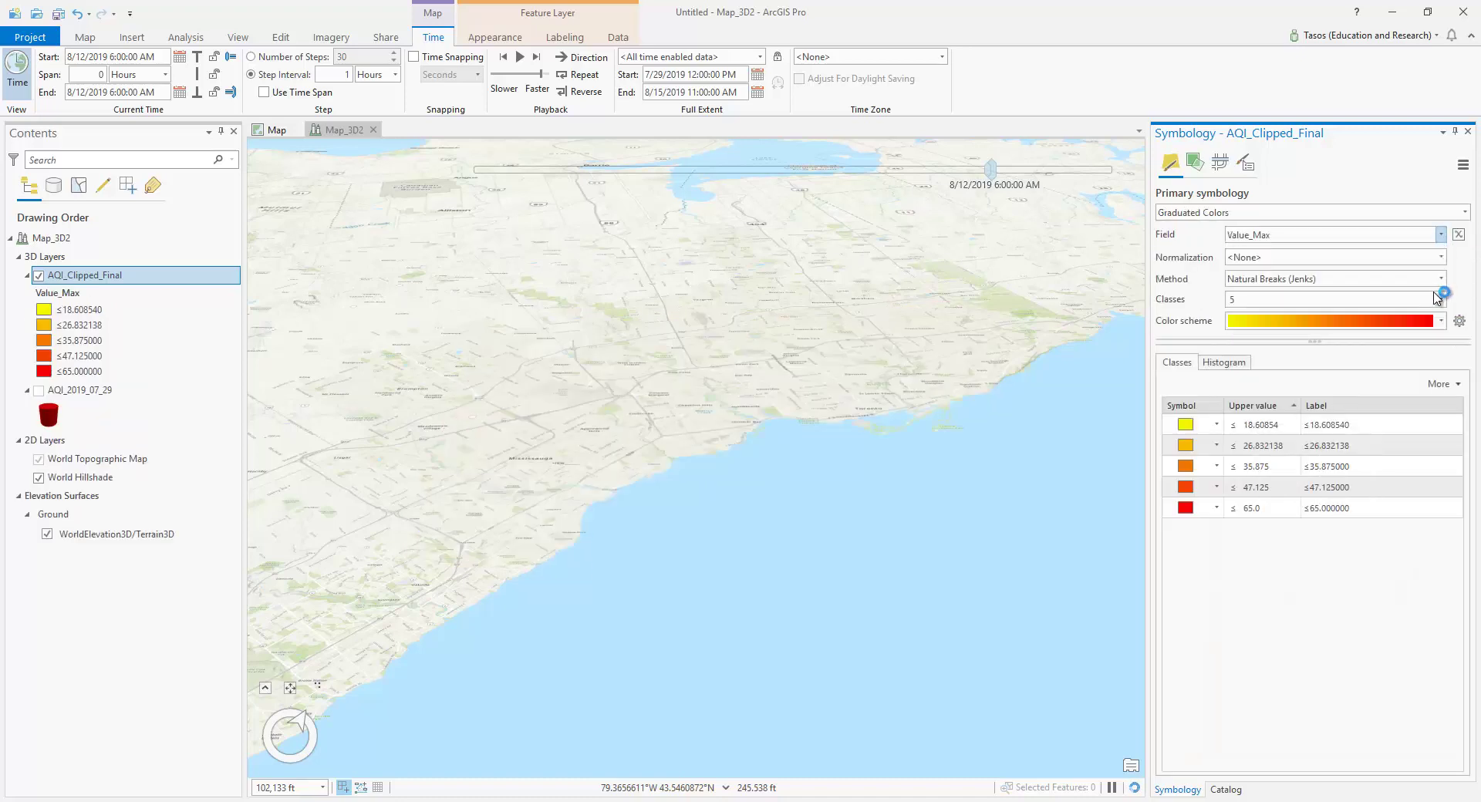
click(1441, 300)
scroll(1424, 354, up, 3)
click(1423, 357)
click(1441, 321)
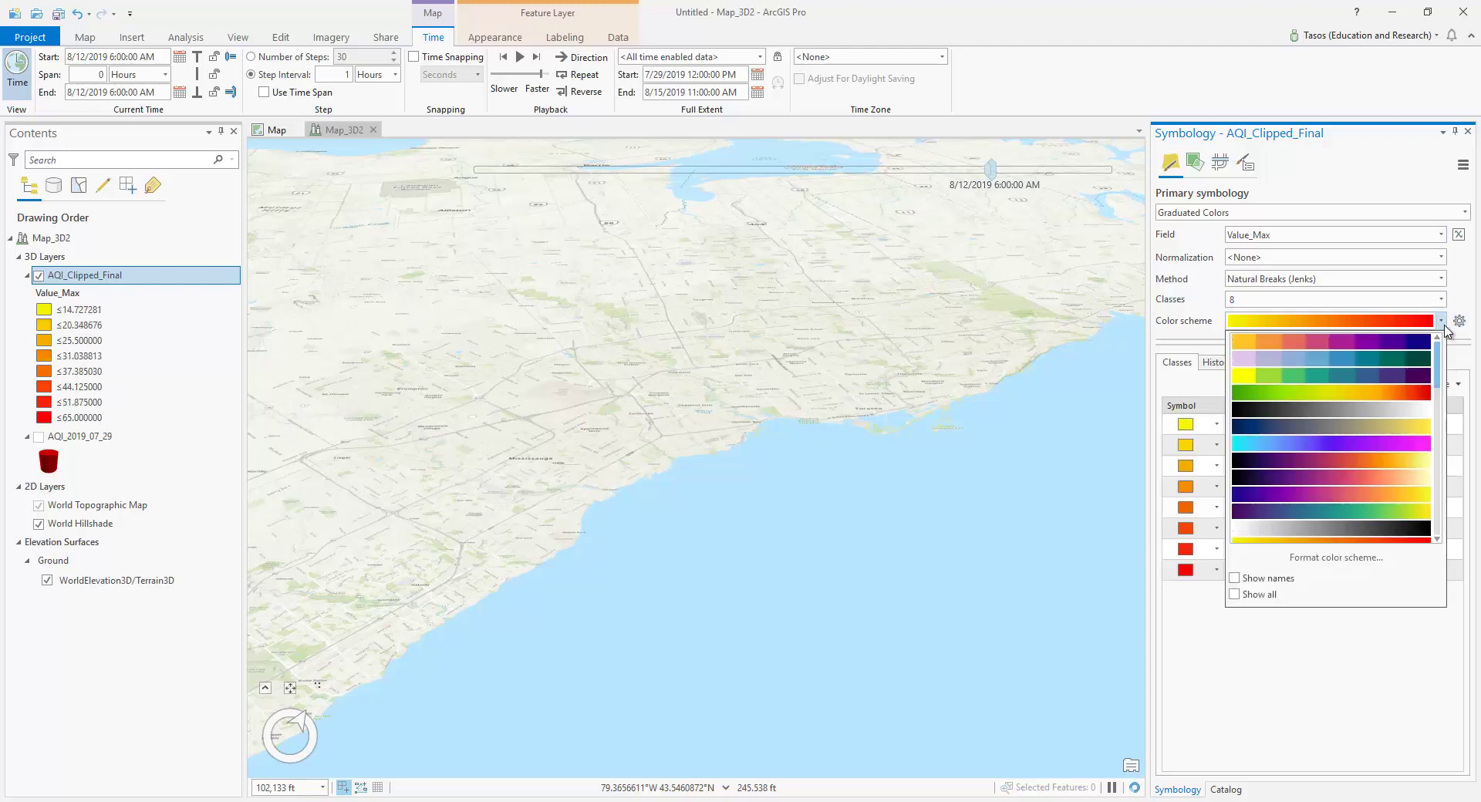
click(1427, 392)
Format all class symbols to have no outline colour
click(1441, 383)
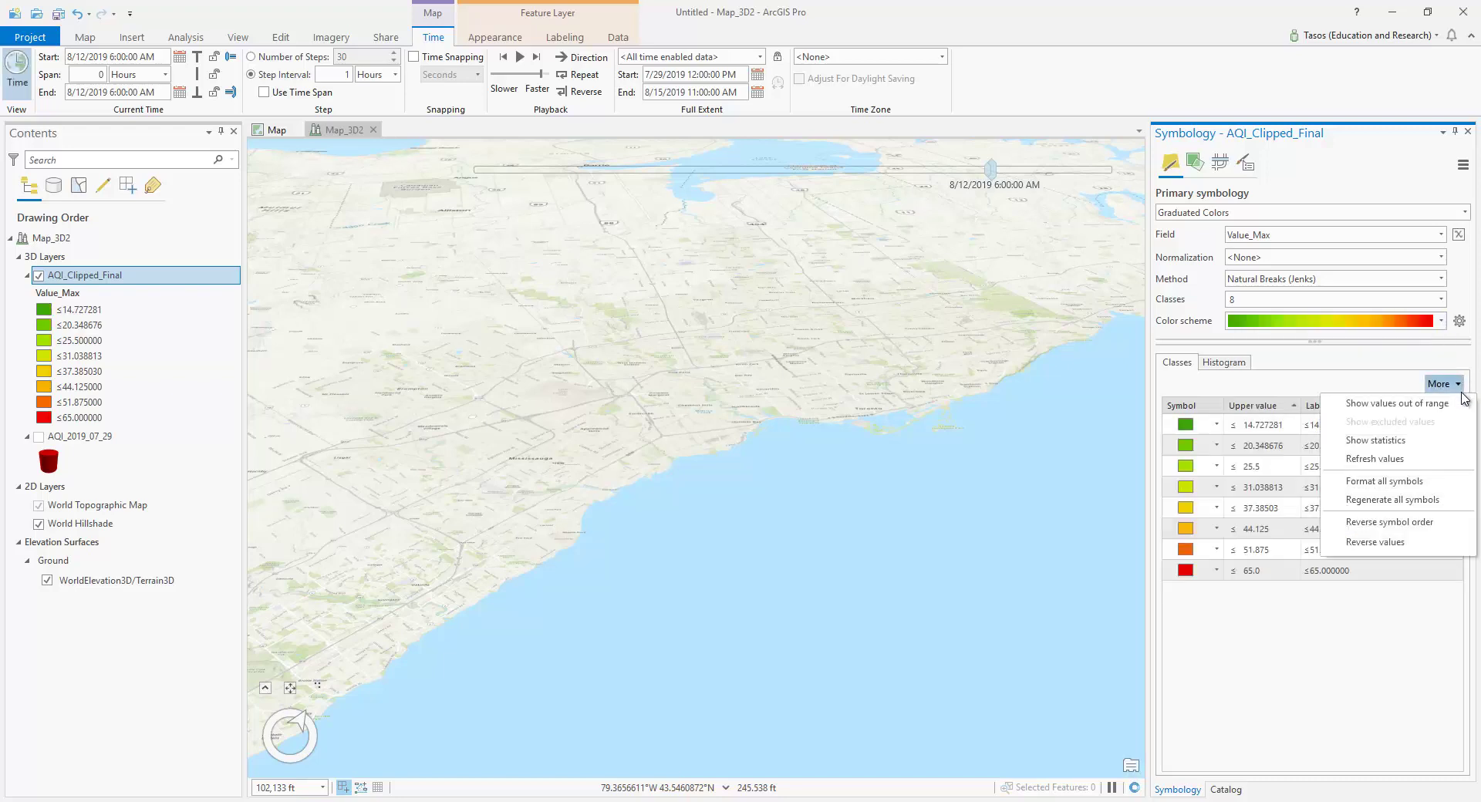
click(1412, 483)
click(1465, 276)
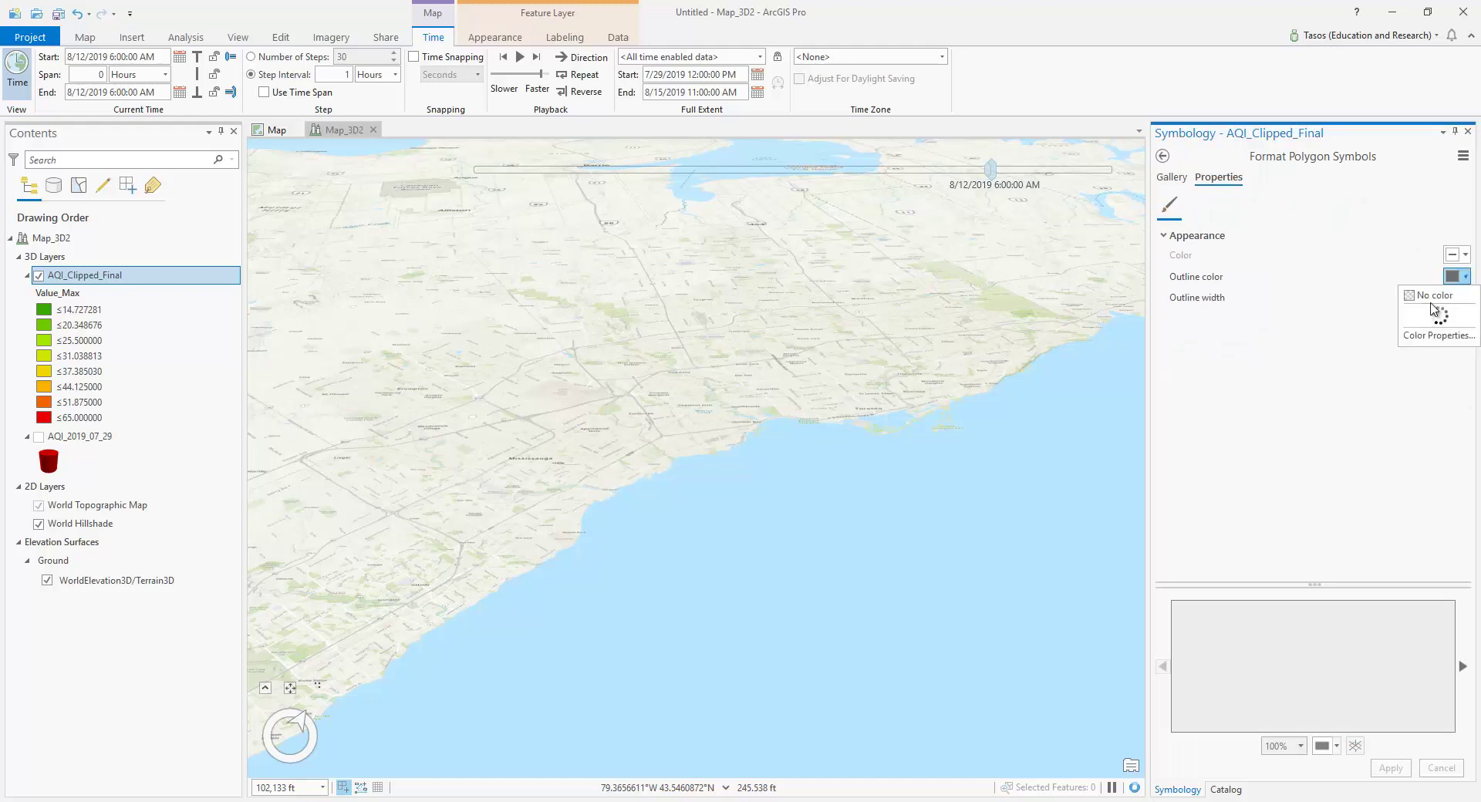
click(1431, 295)
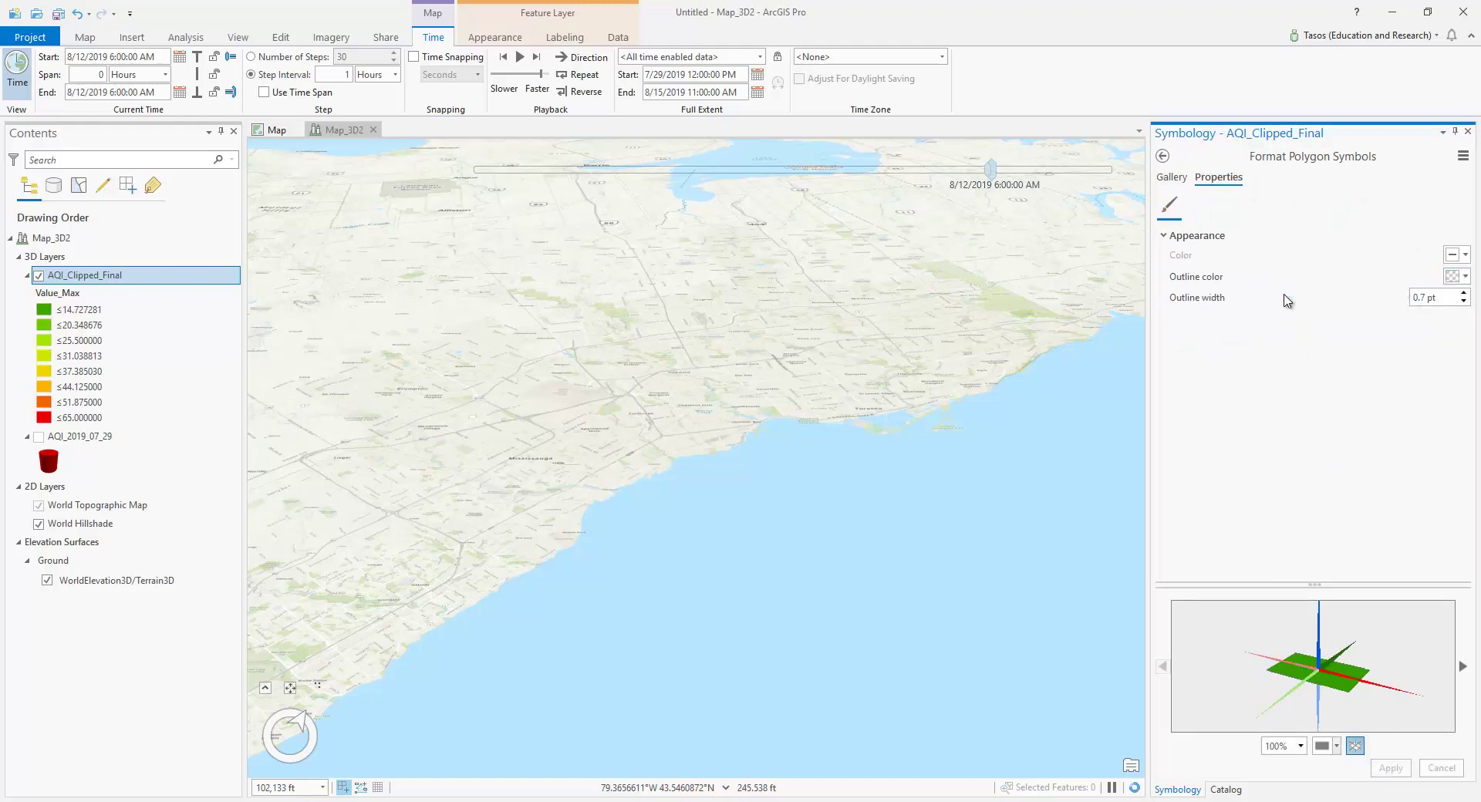
click(1163, 156)
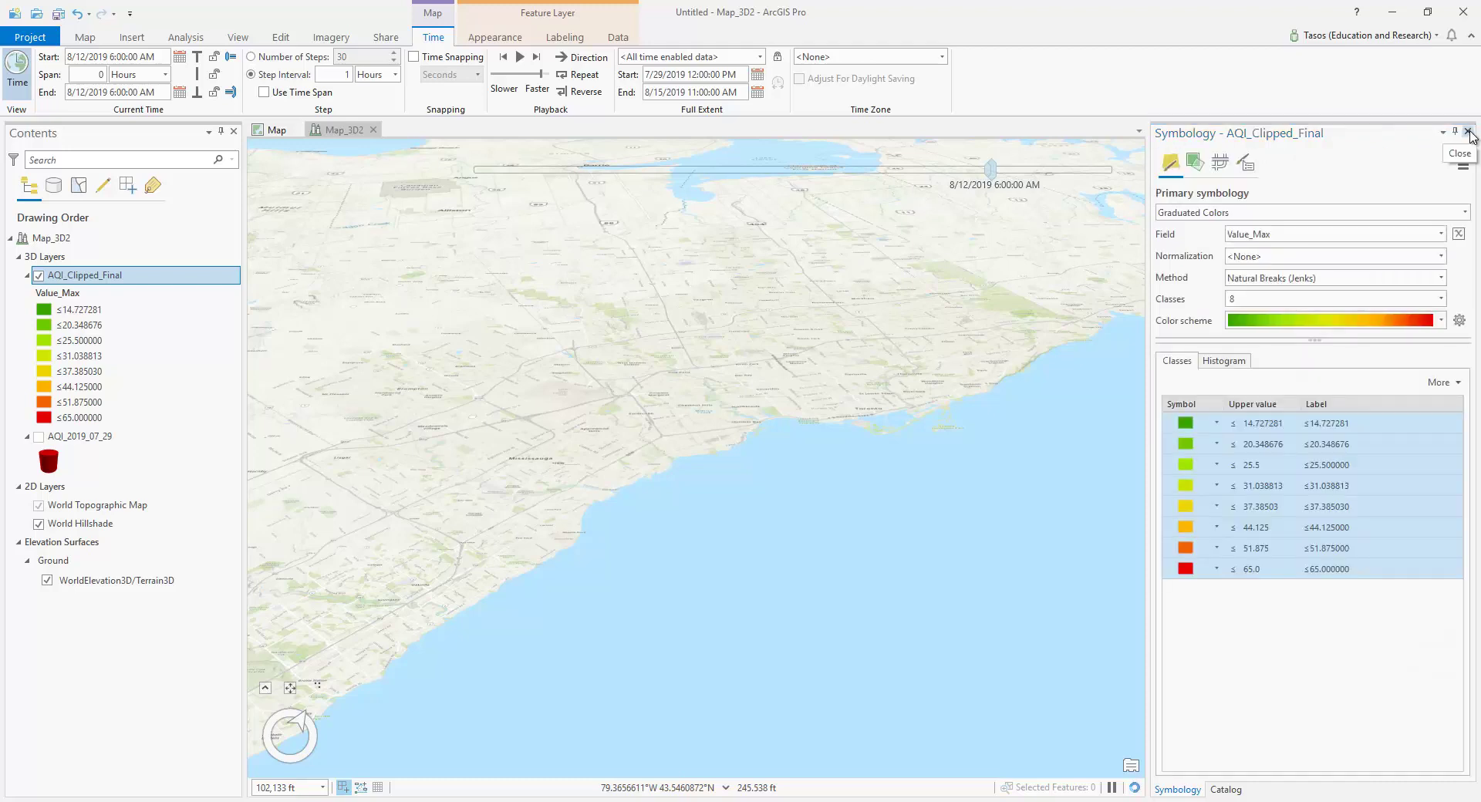
Widen the scene, tilt in close to the AQI extrusions, and play time to 8/12/2019 7:00 AM
drag(1149, 340, 1202, 334)
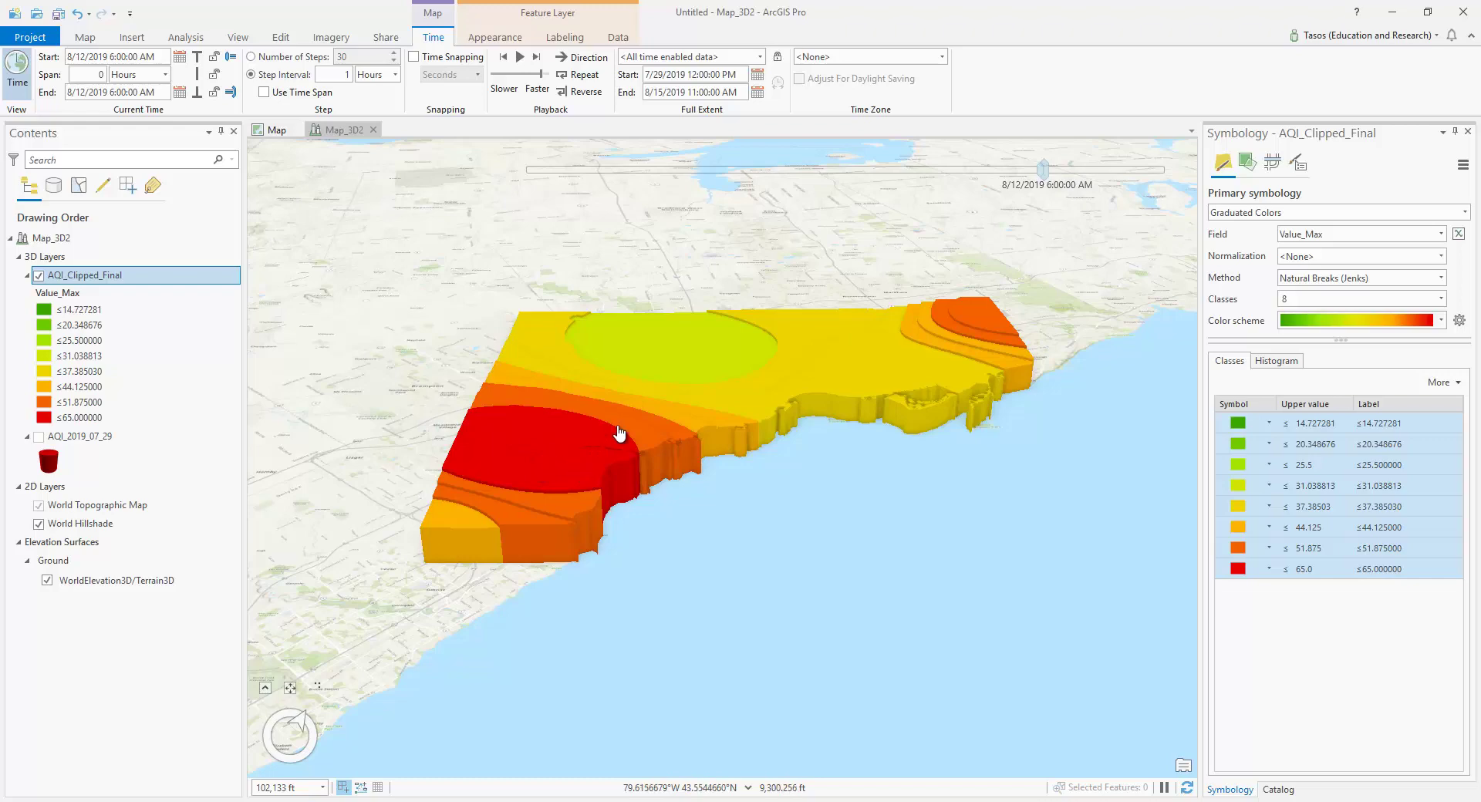
scroll(794, 370, up, 3)
middle_drag(719, 462, 665, 356)
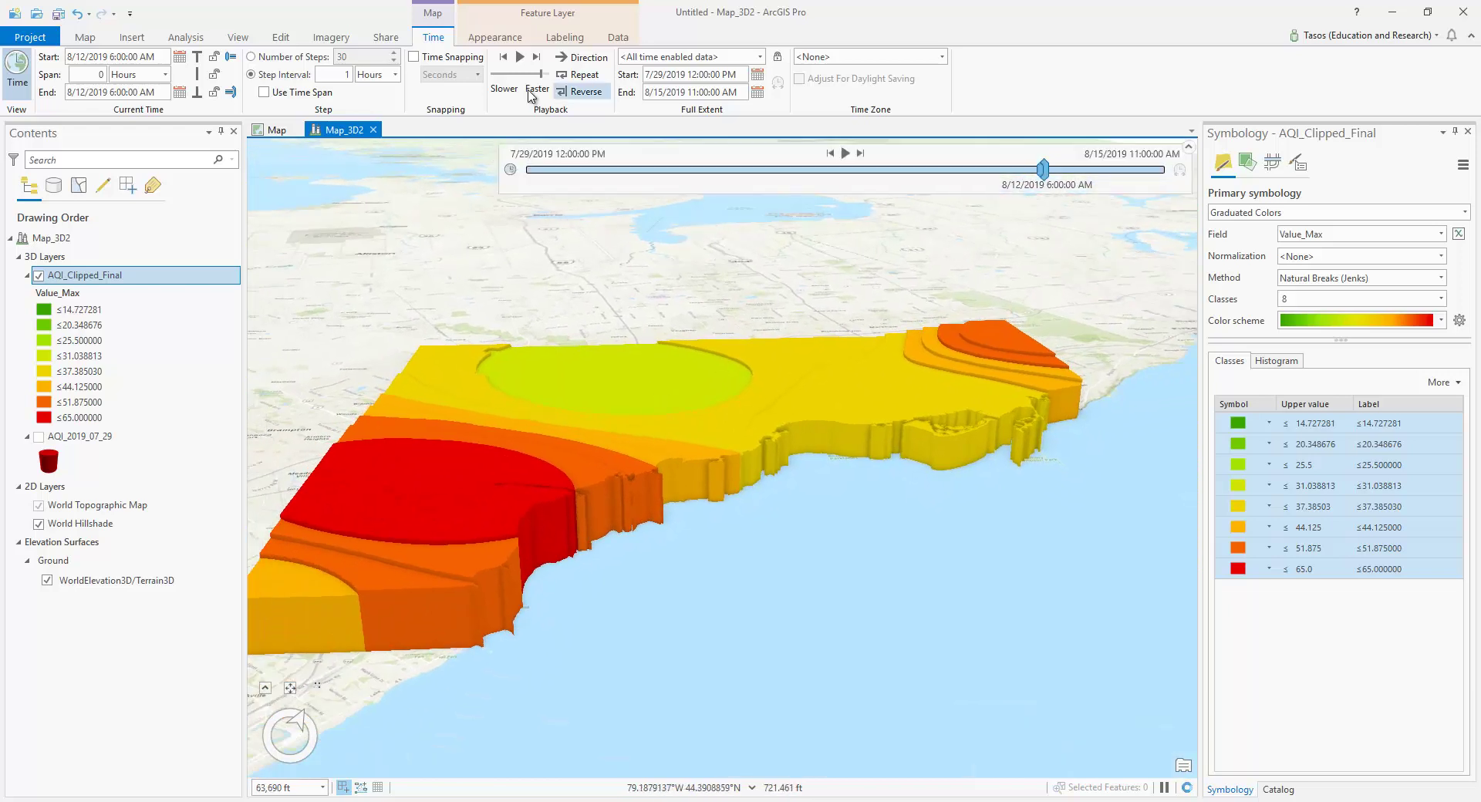
click(518, 57)
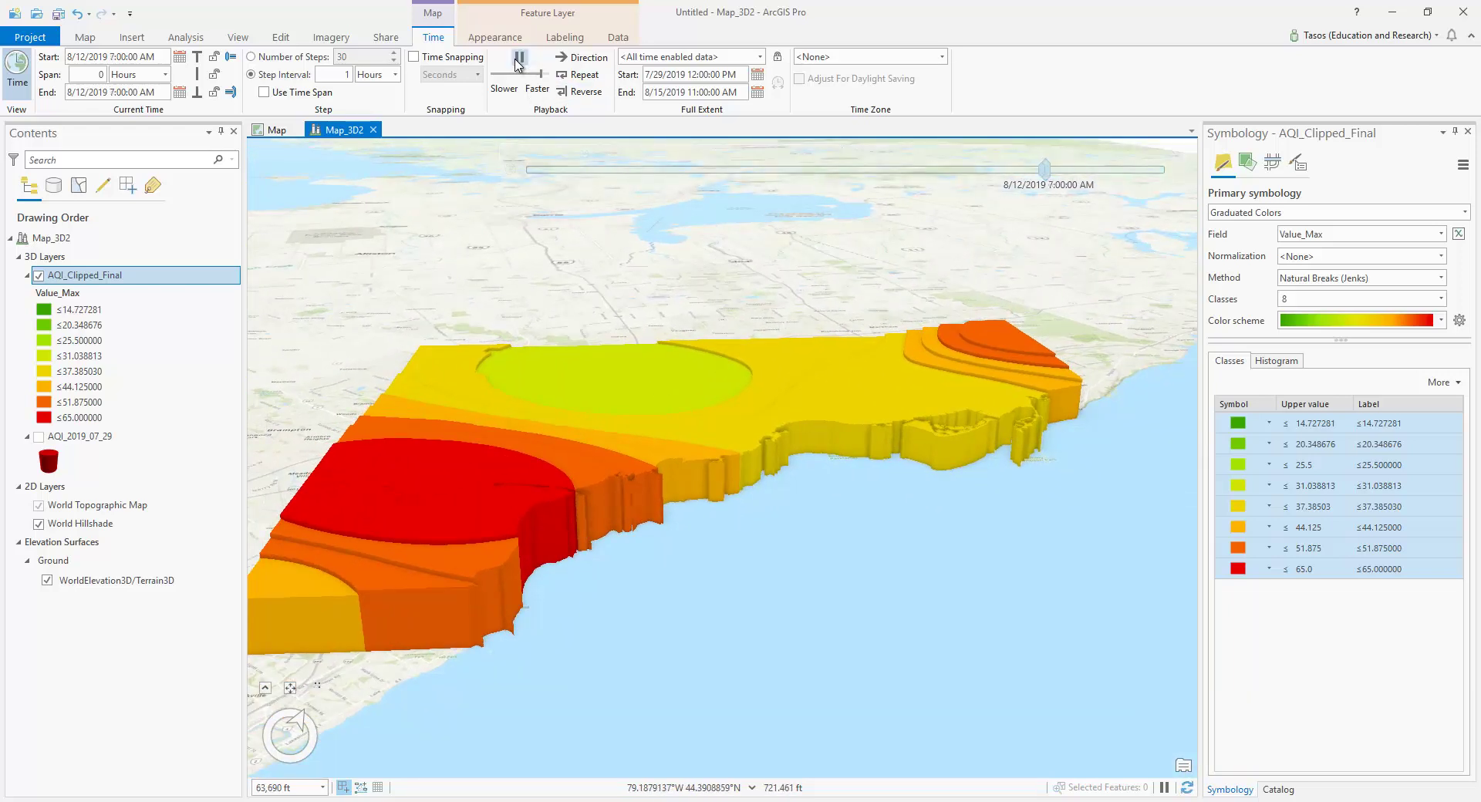